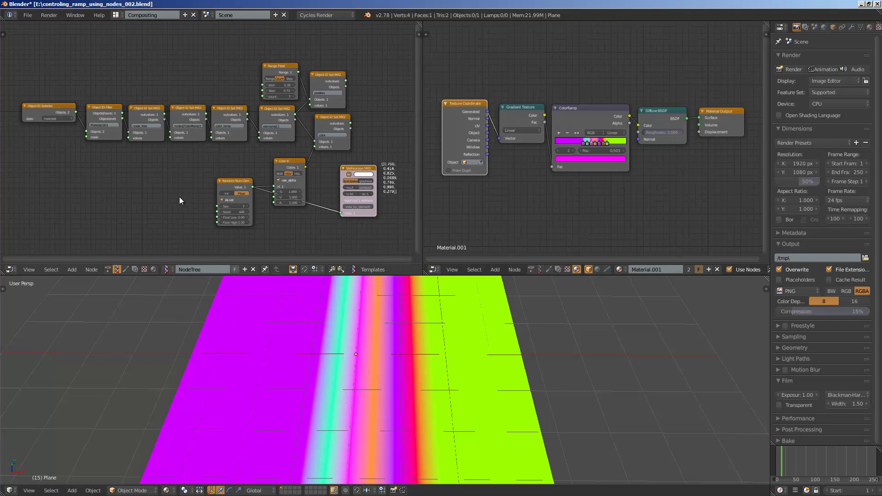
# - Move the ColorRamp node slightly down in the material node tree
pyautogui.moveTo(178, 201); pyautogui.dragTo(192, 207, button='middle')
pyautogui.moveTo(517, 199)
pyautogui.mouseDown(button='middle')
pyautogui.moveTo(514, 209)
pyautogui.moveTo(517, 202)
pyautogui.mouseUp(button='middle')
pyautogui.moveTo(420, 316)
pyautogui.mouseDown(button='middle')
pyautogui.moveTo(431, 319)
pyautogui.moveTo(420, 313)
pyautogui.mouseUp(button='middle')
pyautogui.moveTo(500, 232); pyautogui.dragTo(504, 235, button='middle')
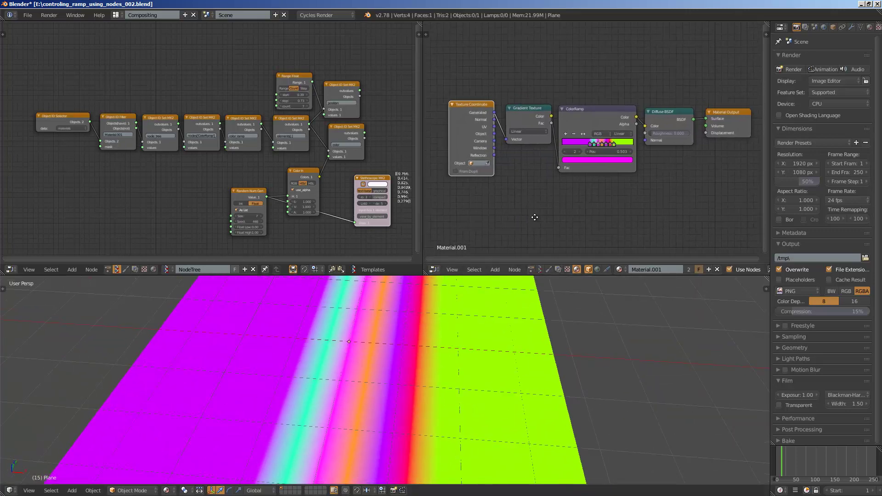
pyautogui.moveTo(452, 349); pyautogui.dragTo(480, 356, button='middle')
pyautogui.scroll(2, 407, 245)
pyautogui.moveTo(562, 200)
pyautogui.mouseDown(button='middle')
pyautogui.moveTo(545, 202)
pyautogui.moveTo(553, 187)
pyautogui.mouseUp(button='middle')
pyautogui.moveTo(583, 119)
pyautogui.mouseDown()
pyautogui.moveTo(580, 112)
pyautogui.moveTo(583, 126)
pyautogui.mouseUp()
# - Set the Random Num Gen node's seed to 518 to generate a new set of ramp colors
pyautogui.scroll(1, 307, 130)
pyautogui.moveTo(307, 130); pyautogui.dragTo(240, 125, button='middle')
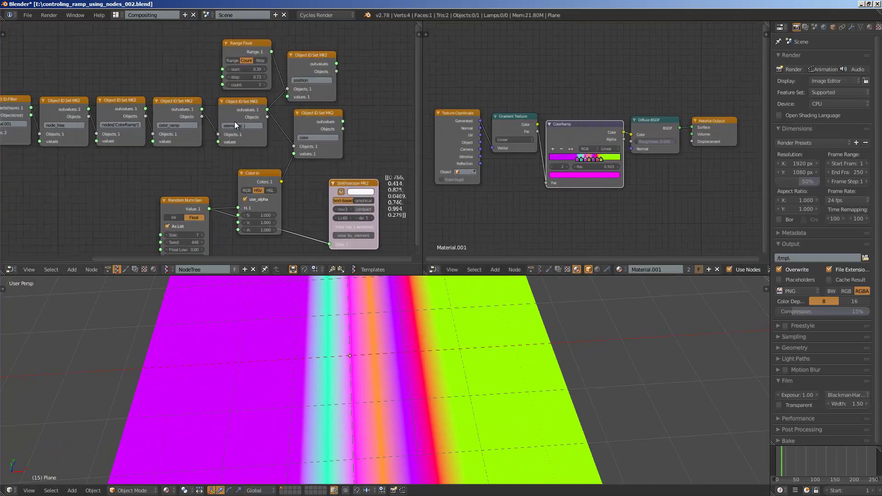
pyautogui.scroll(2, 239, 65)
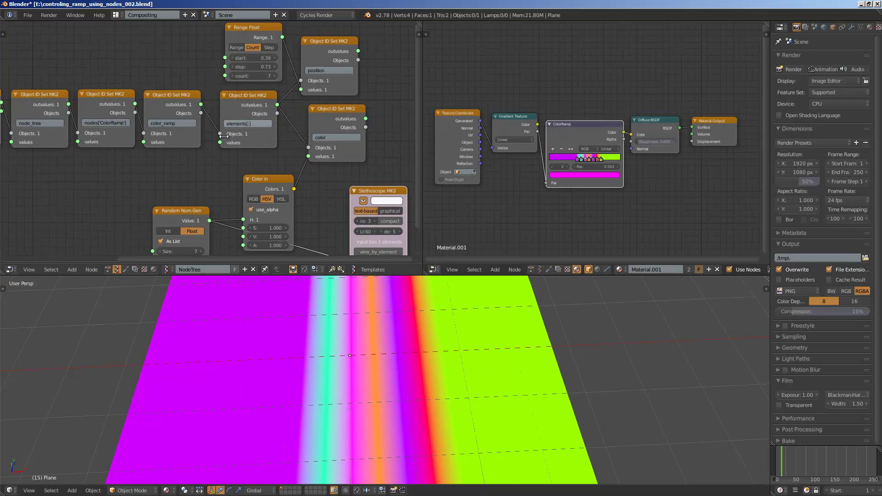
pyautogui.moveTo(227, 197); pyautogui.dragTo(214, 166, button='middle')
pyautogui.moveTo(172, 226); pyautogui.dragTo(202, 225)
# - Move the Stethoscope node slightly closer to the Color in node
pyautogui.moveTo(159, 134); pyautogui.dragTo(213, 164, button='middle')
pyautogui.scroll(-1, 142, 169)
pyautogui.scroll(-2, 163, 163)
pyautogui.scroll(-3, 144, 164)
pyautogui.moveTo(145, 164); pyautogui.dragTo(150, 163, button='middle')
pyautogui.scroll(1, 222, 81)
pyautogui.moveTo(191, 89); pyautogui.dragTo(192, 91, button='middle')
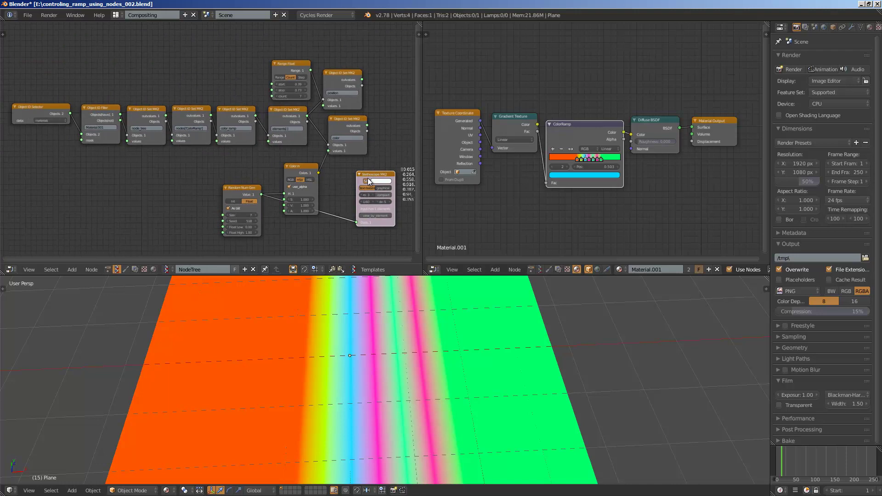
pyautogui.moveTo(377, 176); pyautogui.dragTo(367, 178)
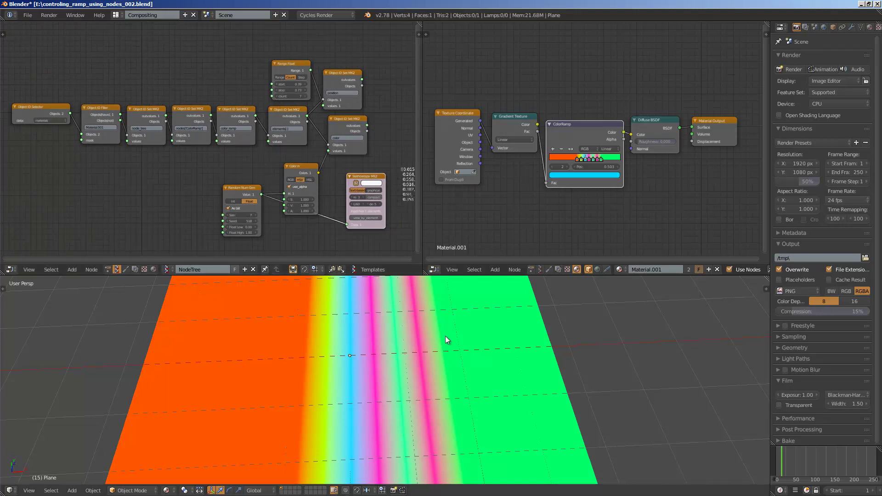
# - Set the current animation frame to 38
pyautogui.moveTo(447, 339); pyautogui.dragTo(436, 338, button='middle')
pyautogui.moveTo(800, 460)
pyautogui.mouseDown()
pyautogui.moveTo(807, 461)
pyautogui.moveTo(790, 459)
pyautogui.mouseUp()
pyautogui.scroll(2, 506, 361)
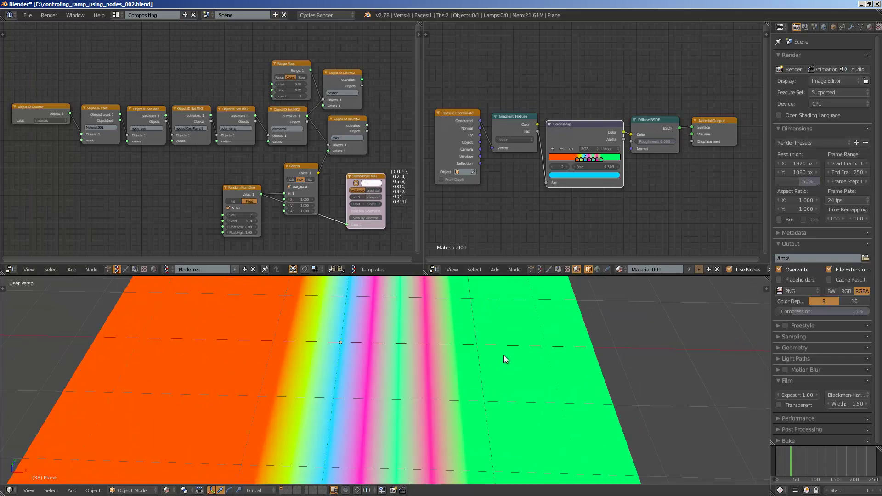
# - Adjust the boundary between the node editors and the 3D view, making the 3D view slightly taller
pyautogui.moveTo(501, 346); pyautogui.dragTo(486, 309, button='middle')
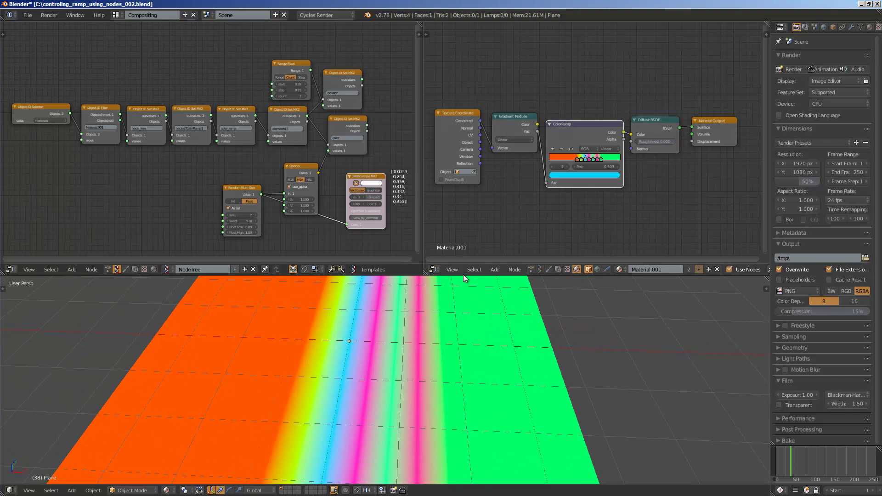
pyautogui.moveTo(463, 275); pyautogui.dragTo(478, 221)
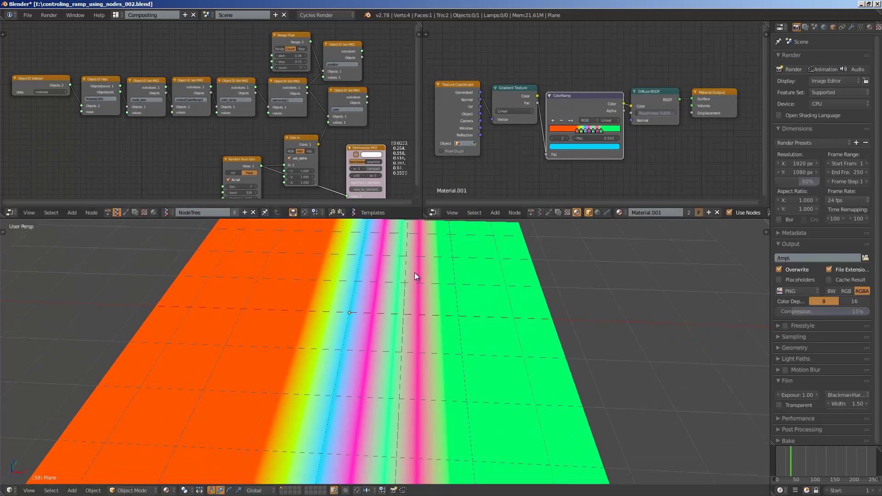
pyautogui.moveTo(415, 275); pyautogui.dragTo(511, 309, button='middle')
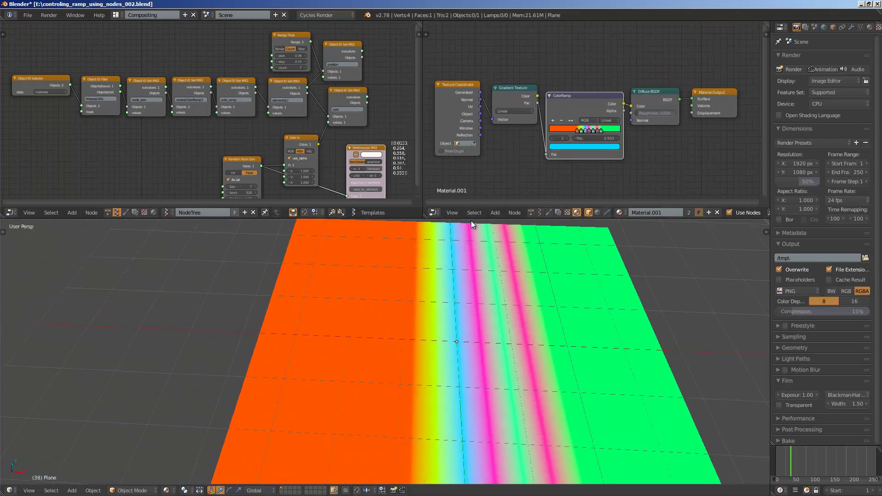
pyautogui.moveTo(474, 219); pyautogui.dragTo(471, 267)
# - Select the plane in the 3D view and try to rotate it freely
pyautogui.rightClick(448, 353)
pyautogui.press('r')
pyautogui.press('r')
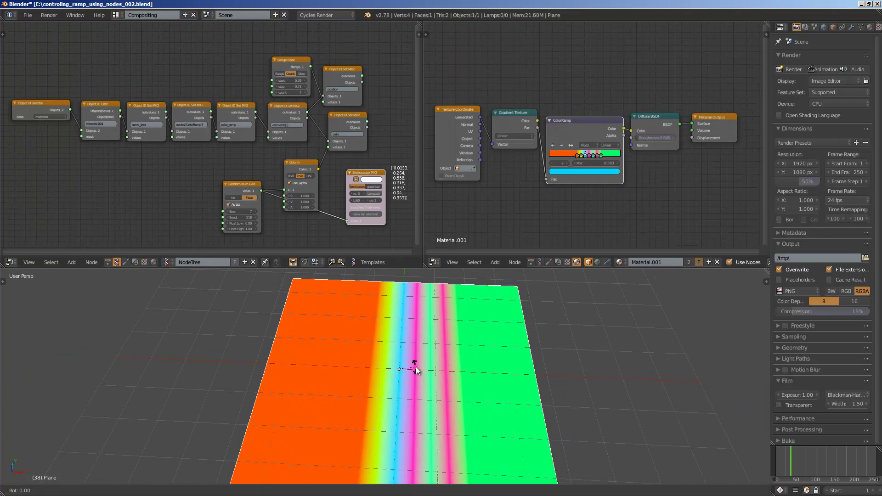
pyautogui.rightClick(437, 356)
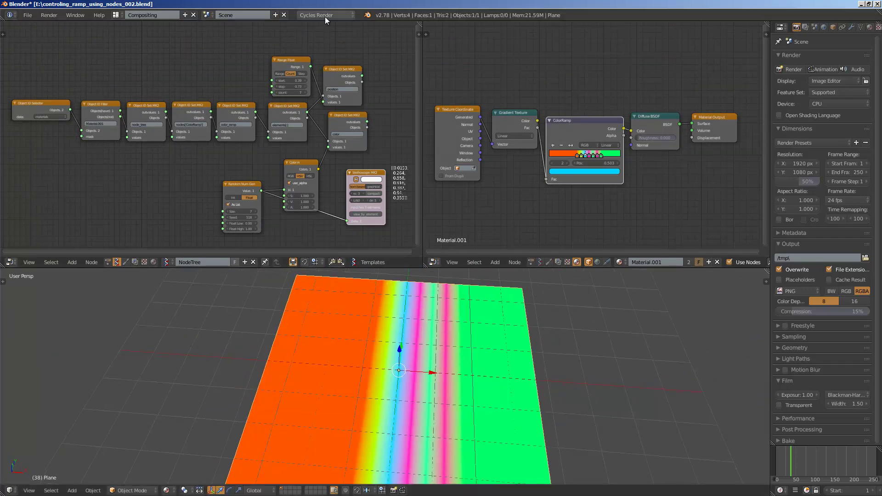
# - Widen the material node editor and shift the Texture Coordinate and Gradient Texture nodes away from the ColorRamp node
pyautogui.moveTo(422, 198); pyautogui.dragTo(334, 192)
pyautogui.scroll(1, 492, 193)
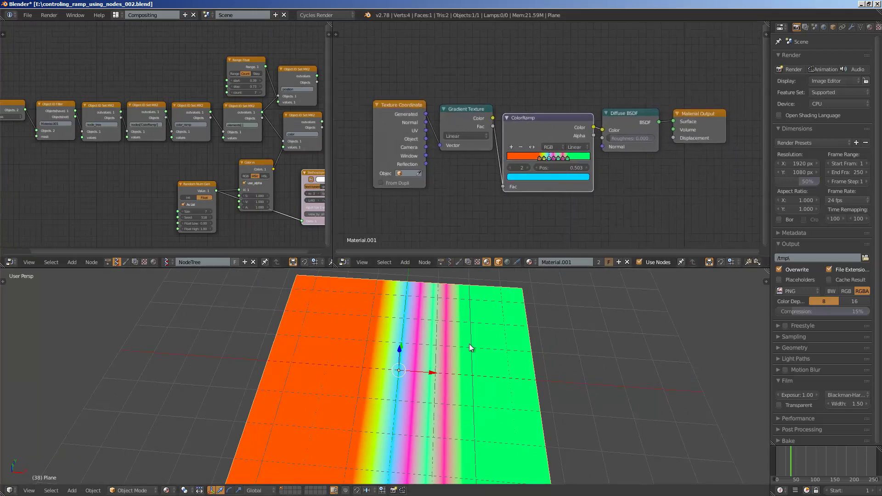
pyautogui.scroll(2, 476, 343)
pyautogui.scroll(1, 473, 211)
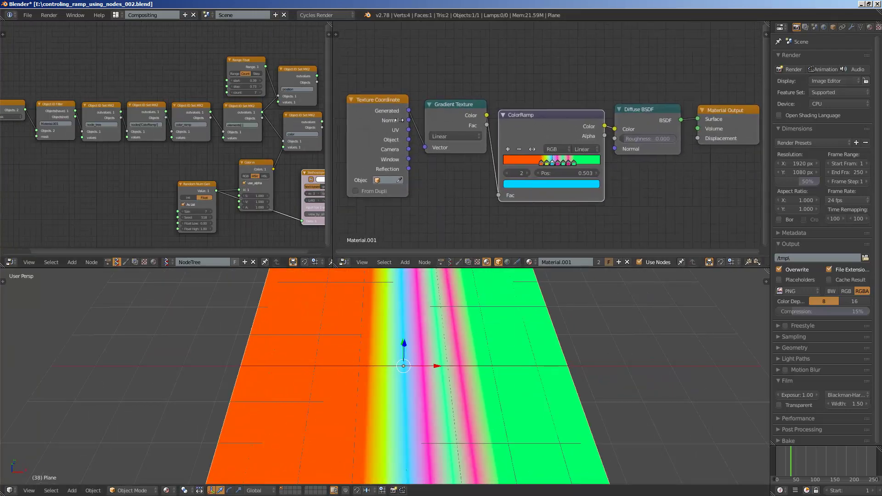
pyautogui.moveTo(386, 102)
pyautogui.mouseDown()
pyautogui.moveTo(385, 92)
pyautogui.moveTo(382, 105)
pyautogui.mouseUp()
pyautogui.moveTo(437, 105); pyautogui.dragTo(428, 103)
# - Try the Radial and Spherical gradient types on the Gradient Texture node and set it back to Linear
pyautogui.click(441, 133)
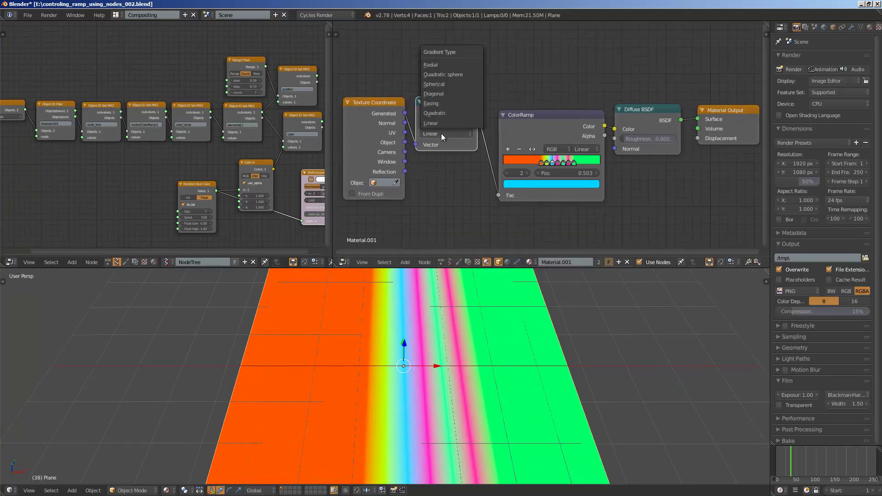
pyautogui.click(444, 65)
pyautogui.moveTo(441, 312); pyautogui.dragTo(455, 331, button='middle')
pyautogui.click(465, 133)
pyautogui.click(445, 79)
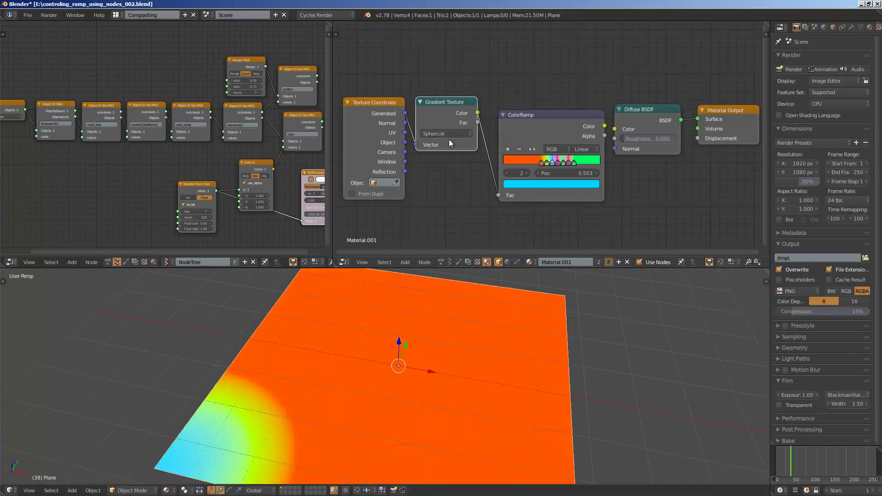
pyautogui.moveTo(437, 299)
pyautogui.mouseDown(button='middle')
pyautogui.moveTo(429, 310)
pyautogui.moveTo(434, 294)
pyautogui.mouseUp(button='middle')
pyautogui.click(441, 133)
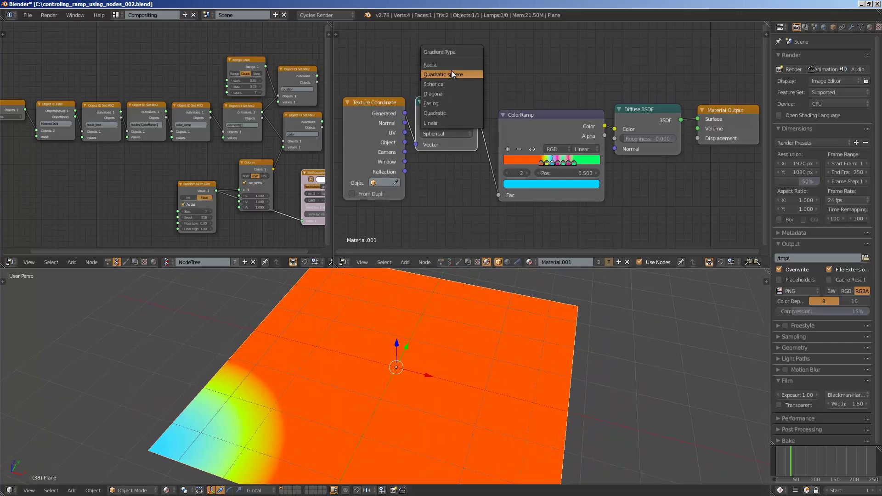
pyautogui.click(449, 122)
# - Move the ColorRamp node up and connect the Gradient Texture's Color output directly to the Diffuse BSDF's Color input
pyautogui.moveTo(519, 115); pyautogui.dragTo(542, 104)
pyautogui.moveTo(452, 285); pyautogui.dragTo(451, 319, button='middle')
pyautogui.moveTo(391, 349)
pyautogui.mouseDown(button='middle')
pyautogui.moveTo(376, 365)
pyautogui.moveTo(395, 345)
pyautogui.mouseUp(button='middle')
pyautogui.moveTo(442, 130); pyautogui.dragTo(615, 129)
pyautogui.moveTo(469, 354); pyautogui.dragTo(473, 343, button='middle')
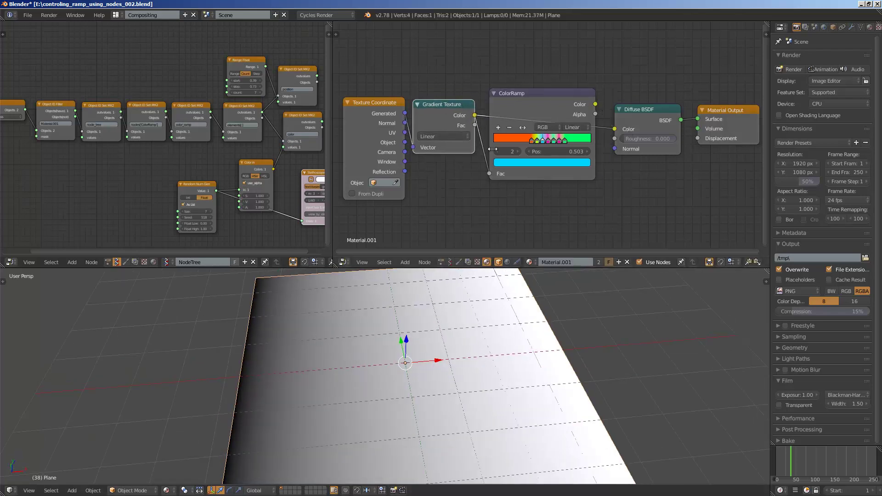
# - Reconnect the ColorRamp's Color output to the Diffuse BSDF's Color input and move the Gradient Texture node up
pyautogui.moveTo(595, 104); pyautogui.dragTo(615, 129)
pyautogui.moveTo(440, 107); pyautogui.dragTo(441, 85)
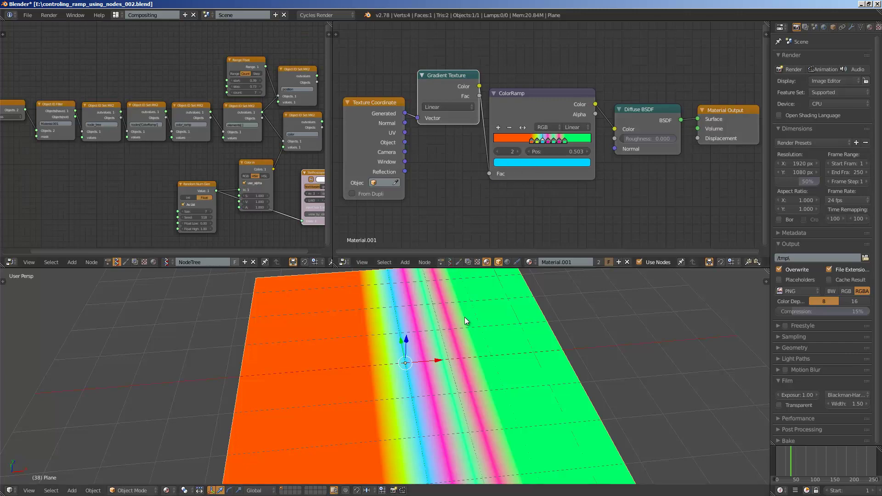
# - Move the Diffuse BSDF and Material Output nodes slightly up in the material node tree
pyautogui.moveTo(468, 319); pyautogui.dragTo(478, 322, button='middle')
pyautogui.scroll(2, 543, 150)
pyautogui.scroll(1, 507, 157)
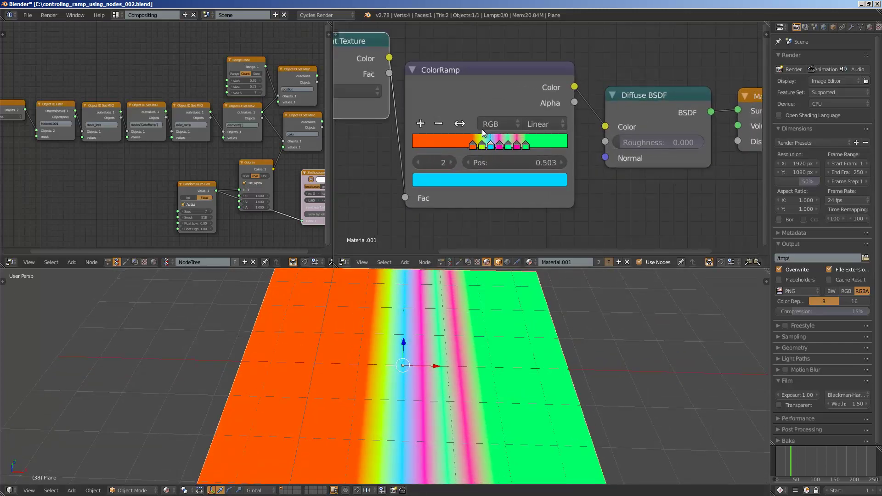
pyautogui.scroll(-1, 452, 133)
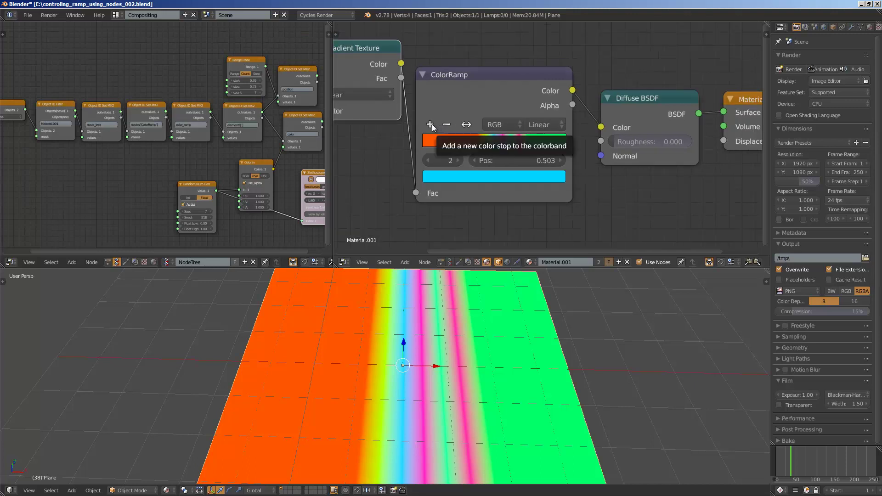
pyautogui.scroll(-1, 501, 90)
pyautogui.moveTo(500, 90); pyautogui.dragTo(517, 89, button='middle')
pyautogui.scroll(-1, 504, 107)
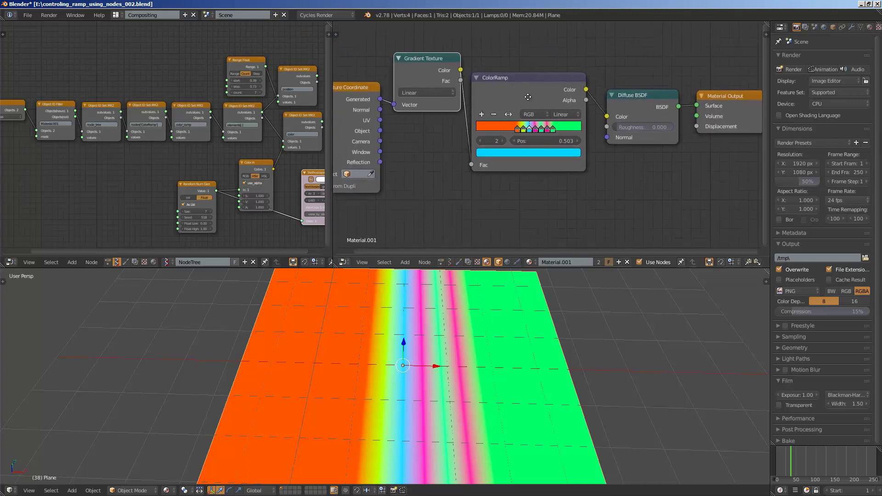
pyautogui.scroll(-2, 516, 90)
pyautogui.moveTo(596, 101); pyautogui.dragTo(598, 87)
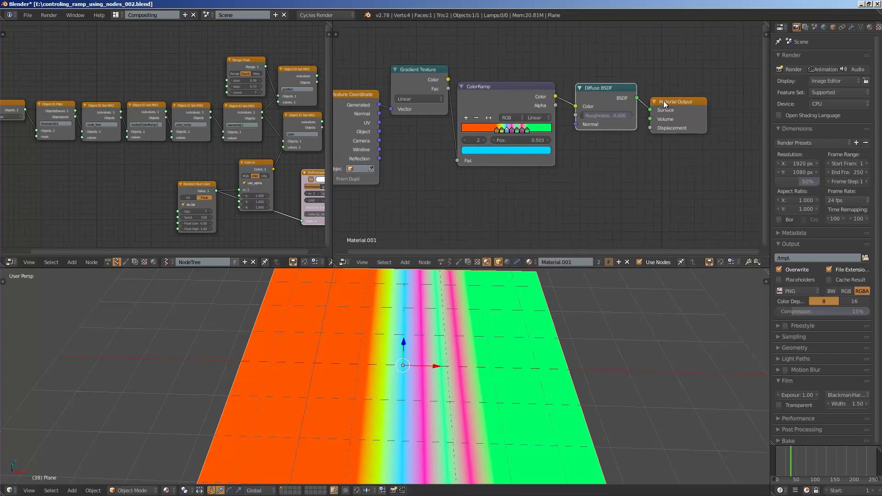
pyautogui.moveTo(666, 102); pyautogui.dragTo(673, 98)
# - Split the 3D view into two side-by-side views of about equal width
pyautogui.moveTo(415, 333); pyautogui.dragTo(426, 353, button='middle')
pyautogui.moveTo(442, 197); pyautogui.dragTo(446, 198, button='middle')
pyautogui.moveTo(458, 242); pyautogui.dragTo(509, 245, button='middle')
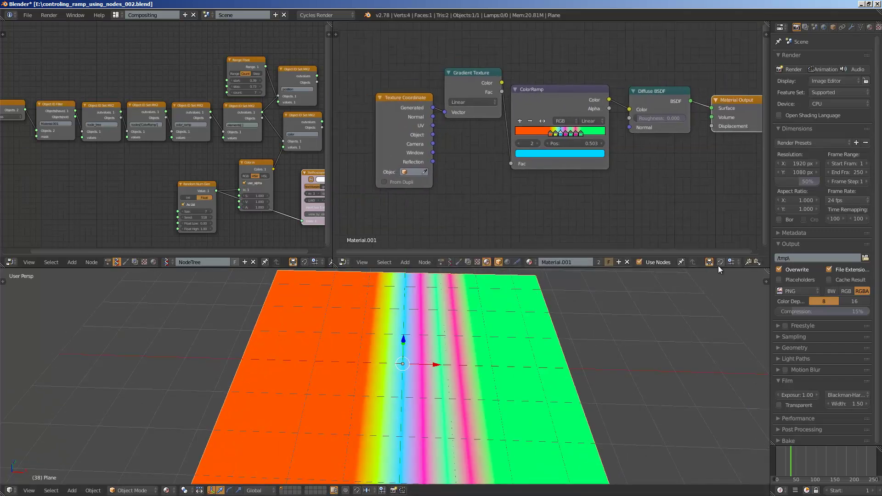
pyautogui.moveTo(765, 274); pyautogui.dragTo(386, 287)
# - Set the Range Float node's start value to 0.27 to spread the ColorRamp stops over a wider range
pyautogui.scroll(3, 533, 179)
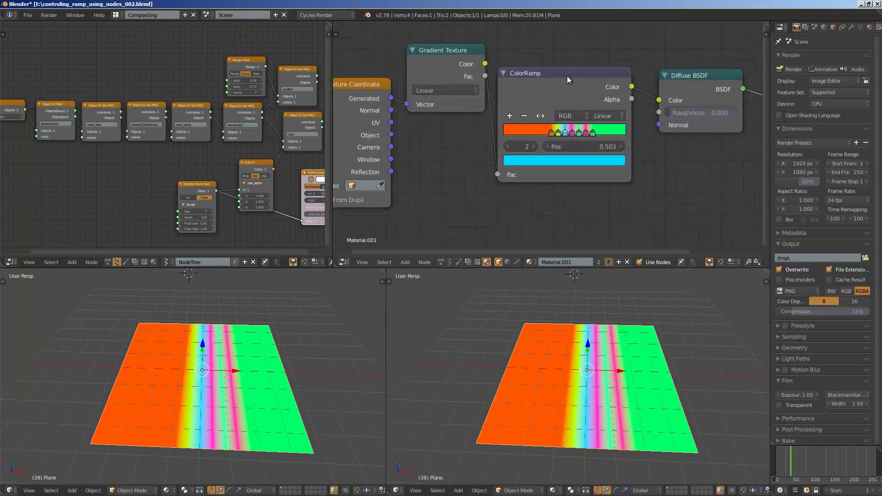
pyautogui.moveTo(569, 80); pyautogui.dragTo(548, 78, button='middle')
pyautogui.scroll(2, 527, 125)
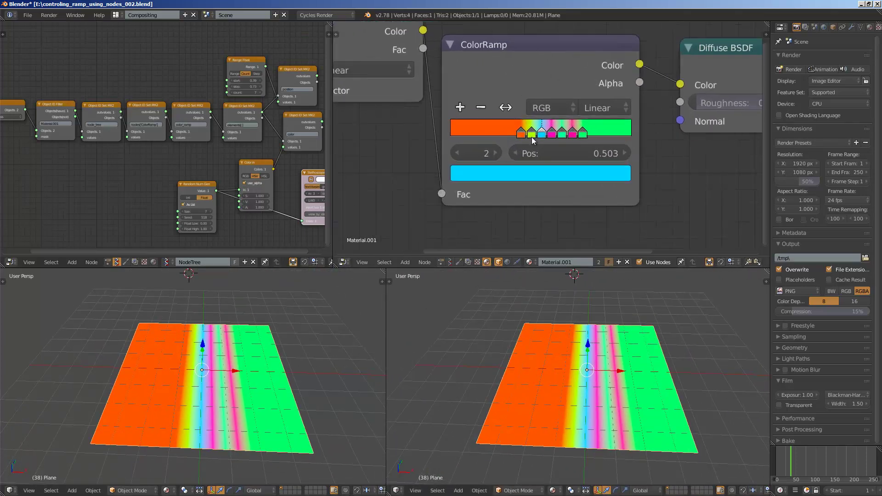
pyautogui.scroll(2, 226, 92)
pyautogui.moveTo(227, 92); pyautogui.dragTo(178, 87, button='middle')
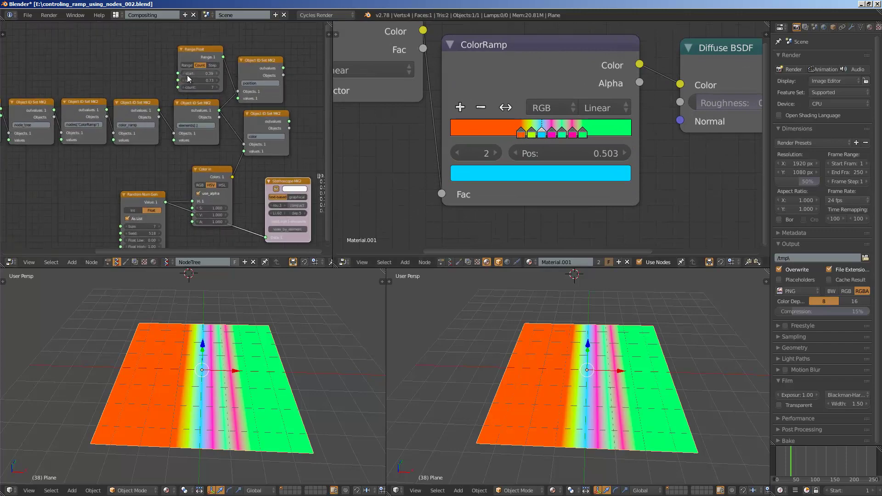
pyautogui.moveTo(205, 75)
pyautogui.mouseDown()
pyautogui.moveTo(198, 74)
pyautogui.moveTo(226, 83)
pyautogui.moveTo(216, 82)
pyautogui.mouseUp()
# - Change the first of the two 3D views into a Python Console
pyautogui.scroll(-1, 133, 74)
pyautogui.moveTo(134, 75); pyautogui.dragTo(208, 80, button='middle')
pyautogui.scroll(3, 207, 80)
pyautogui.click(10, 490)
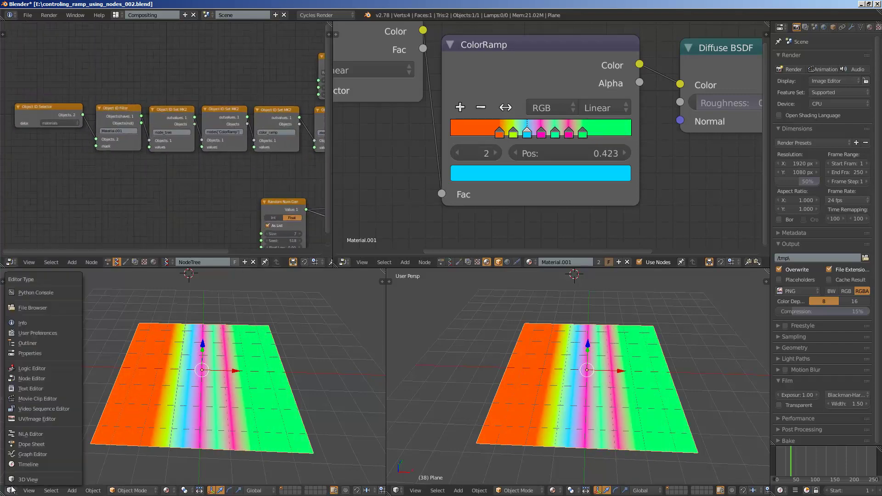
pyautogui.click(36, 295)
# - Widen the Object ID node tree editor and the Python Console to nearly two thirds of the workspace
pyautogui.moveTo(158, 193); pyautogui.dragTo(151, 193, button='middle')
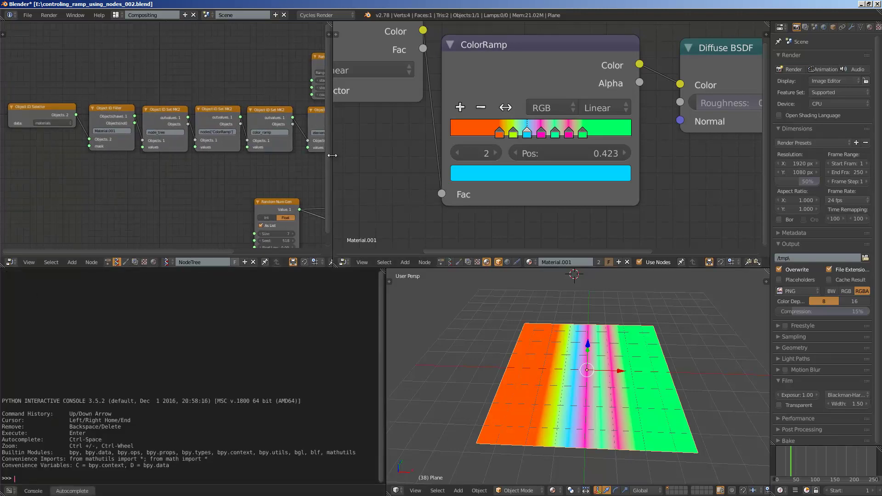
pyautogui.moveTo(334, 159); pyautogui.dragTo(424, 161)
pyautogui.moveTo(178, 183); pyautogui.dragTo(154, 167, button='middle')
pyautogui.scroll(3, 201, 175)
pyautogui.scroll(-1, 276, 173)
pyautogui.scroll(-1, 428, 170)
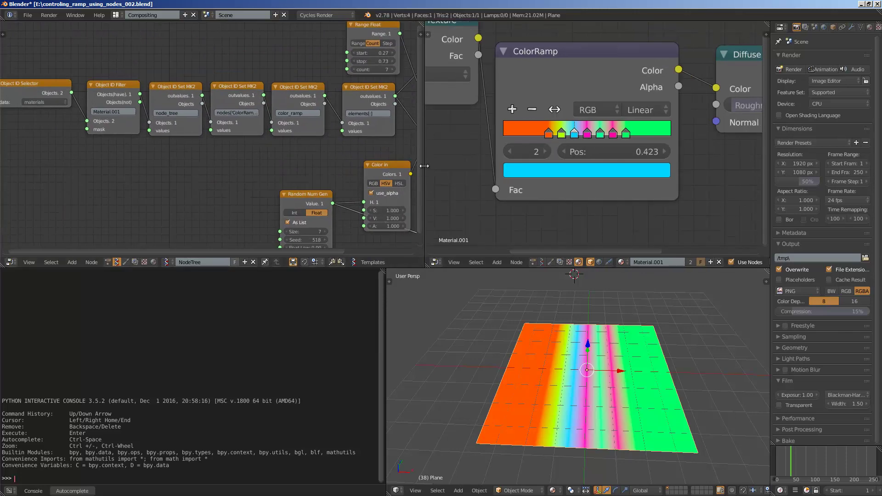
pyautogui.moveTo(425, 171); pyautogui.dragTo(500, 170)
pyautogui.moveTo(391, 309); pyautogui.dragTo(501, 310)
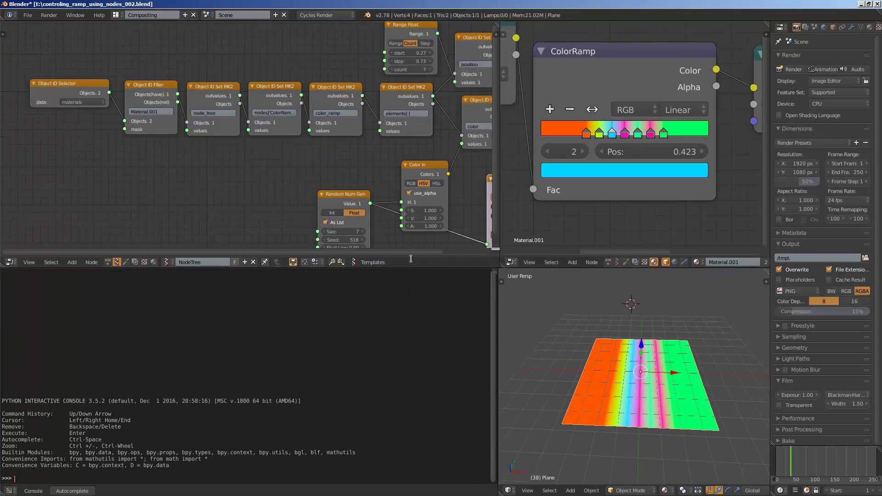
# - Move the Object ID Selector node up and away from the Object ID Filter node
pyautogui.scroll(-4, 345, 203)
pyautogui.moveTo(338, 193); pyautogui.dragTo(267, 161, button='middle')
pyautogui.scroll(3, 255, 138)
pyautogui.scroll(2, 78, 122)
pyautogui.moveTo(74, 120); pyautogui.dragTo(214, 164, button='middle')
pyautogui.scroll(4, 140, 140)
pyautogui.scroll(-1, 168, 161)
pyautogui.scroll(1, 123, 138)
pyautogui.moveTo(120, 136); pyautogui.dragTo(164, 161, button='middle')
pyautogui.moveTo(132, 113); pyautogui.dragTo(109, 105)
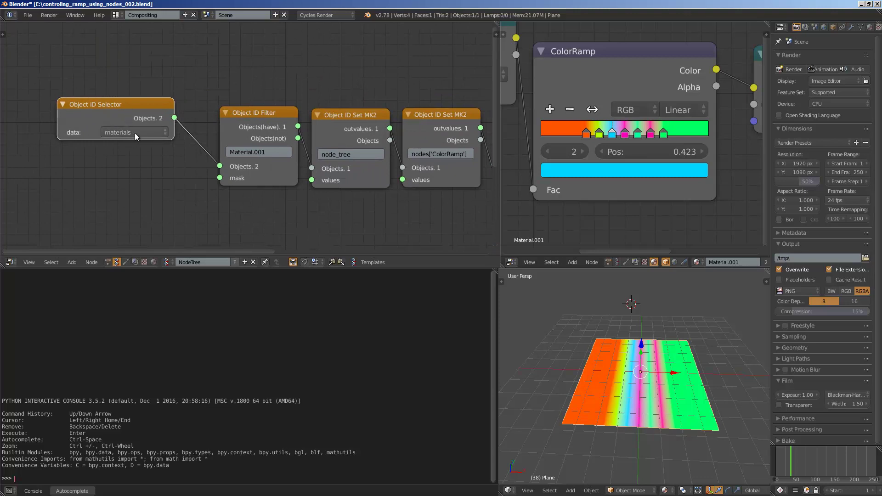
pyautogui.moveTo(128, 115); pyautogui.dragTo(111, 107)
# - Review the data types offered by the Object ID Selector node, keeping materials selected
pyautogui.click(109, 125)
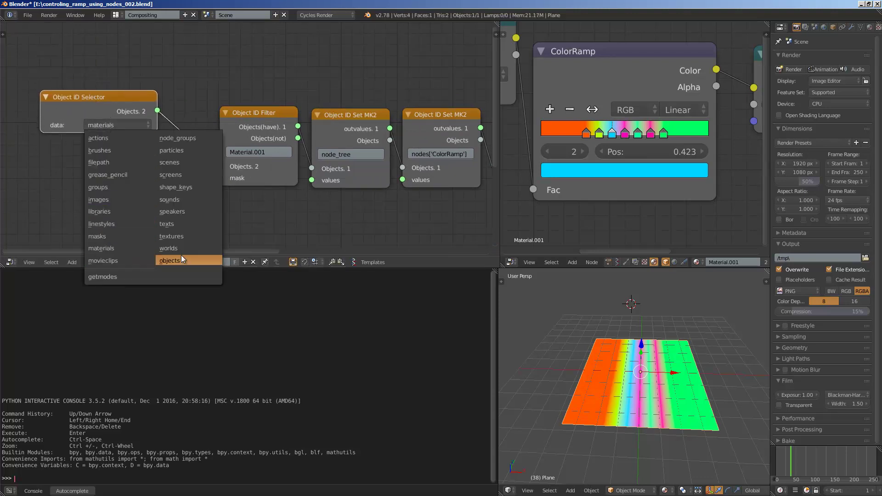
pyautogui.click(122, 129)
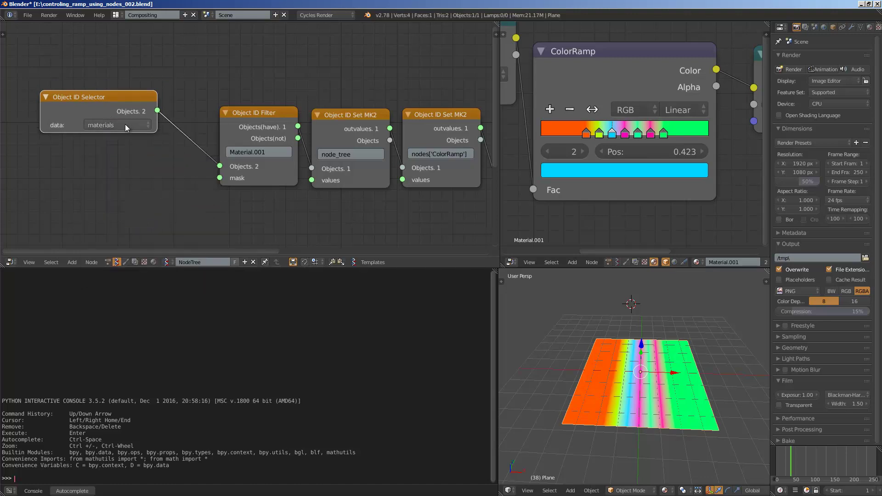
pyautogui.moveTo(114, 104); pyautogui.dragTo(114, 112)
pyautogui.click(115, 133)
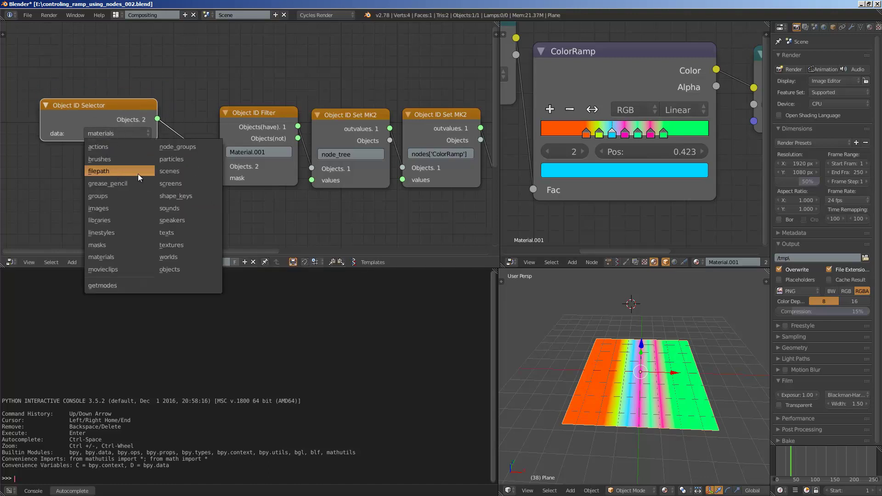
# - Move the Object ID Selector node further up and bring the Object ID Filter node closer to it
pyautogui.moveTo(96, 100); pyautogui.dragTo(86, 67)
pyautogui.moveTo(259, 112); pyautogui.dragTo(211, 116, button='middle')
pyautogui.moveTo(211, 116); pyautogui.dragTo(175, 115)
pyautogui.moveTo(125, 163); pyautogui.dragTo(159, 168, button='middle')
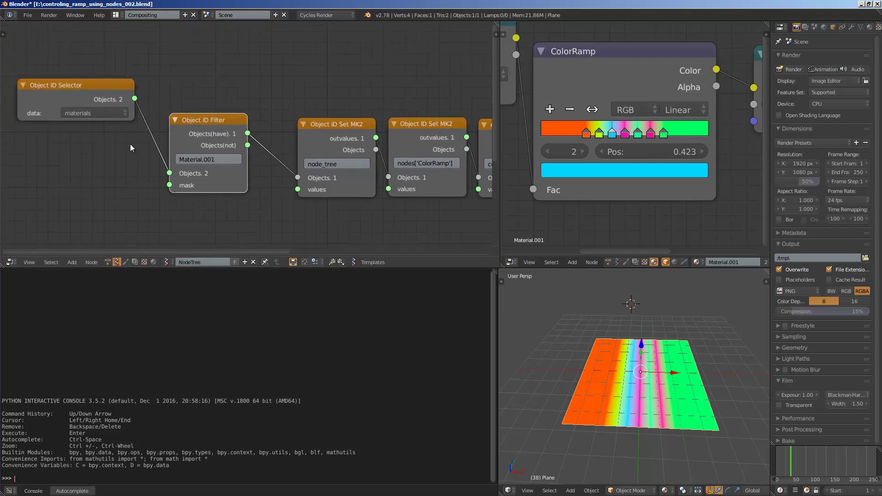
# - Adjust the Object ID Selector and Object ID Filter nodes so the filter sits slightly lower, just beyond the selector
pyautogui.click(81, 87)
pyautogui.moveTo(198, 120); pyautogui.dragTo(199, 122)
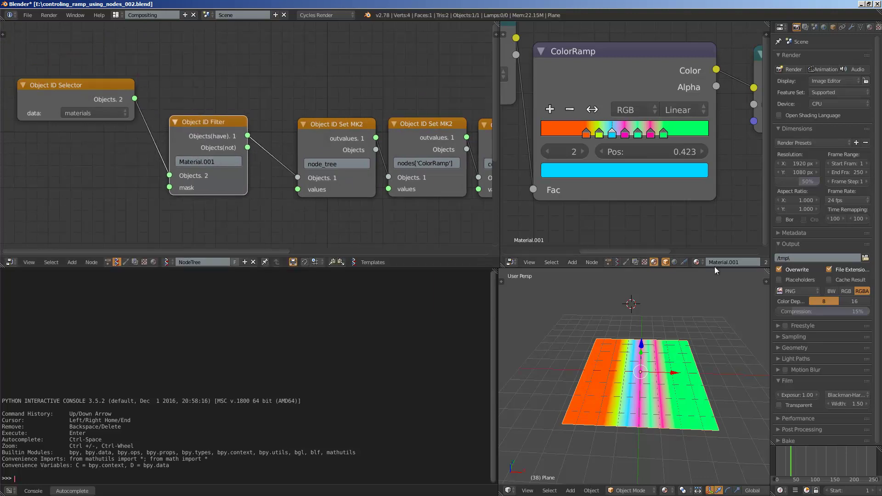
pyautogui.moveTo(205, 125); pyautogui.dragTo(187, 116)
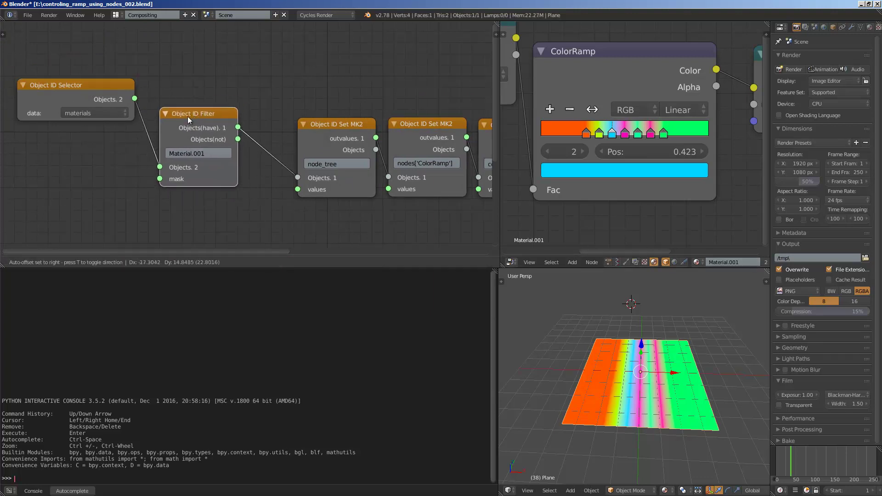
pyautogui.scroll(2, 108, 77)
pyautogui.moveTo(108, 77); pyautogui.dragTo(115, 81)
pyautogui.click(218, 102)
pyautogui.moveTo(205, 122); pyautogui.dragTo(228, 123)
pyautogui.moveTo(377, 185); pyautogui.dragTo(206, 173, button='middle')
# - Assign bpy.data.materials['Material.001'] to the variable mat in the Python Console
pyautogui.keyDown('ctrl'); pyautogui.hscroll(-6, 232, 152); pyautogui.keyUp('ctrl')
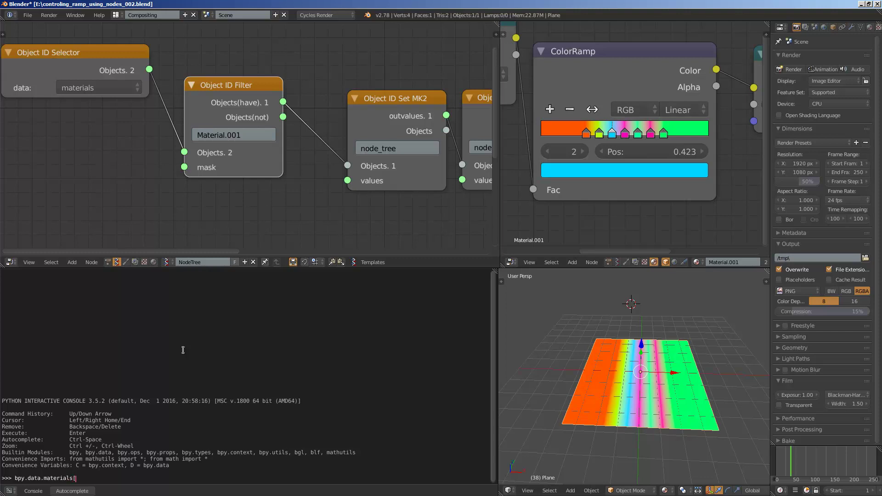
pyautogui.hotkey('ctrl', 'space')
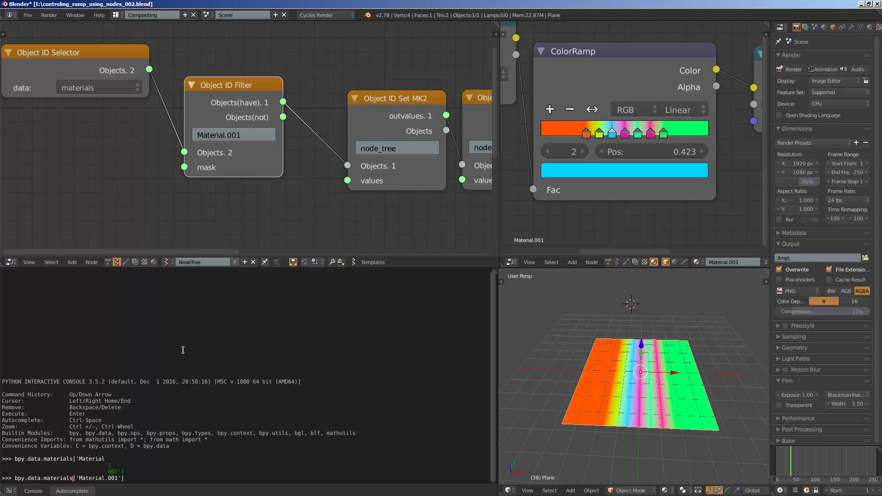
pyautogui.write('mat =')
pyautogui.press('Return')
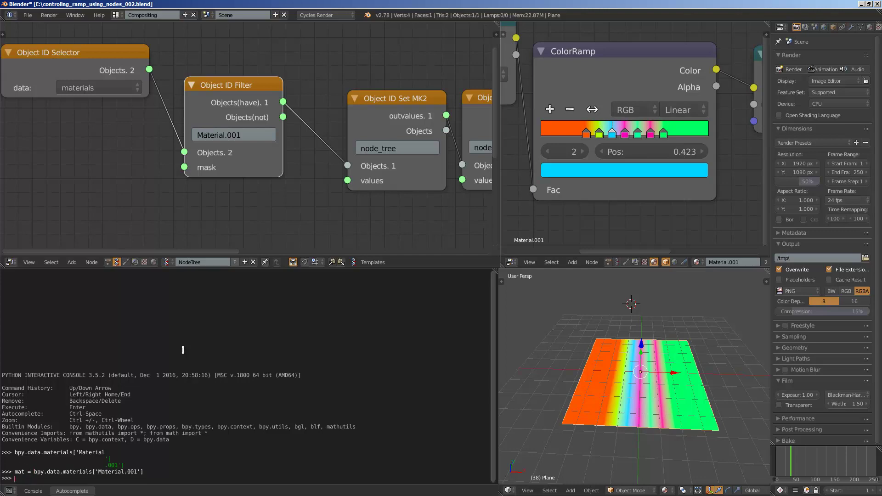
# - Enlarge the Python Console text and evaluate the variable mat
pyautogui.keyDown('ctrl'); pyautogui.scroll(6, 14, 452); pyautogui.keyUp('ctrl')
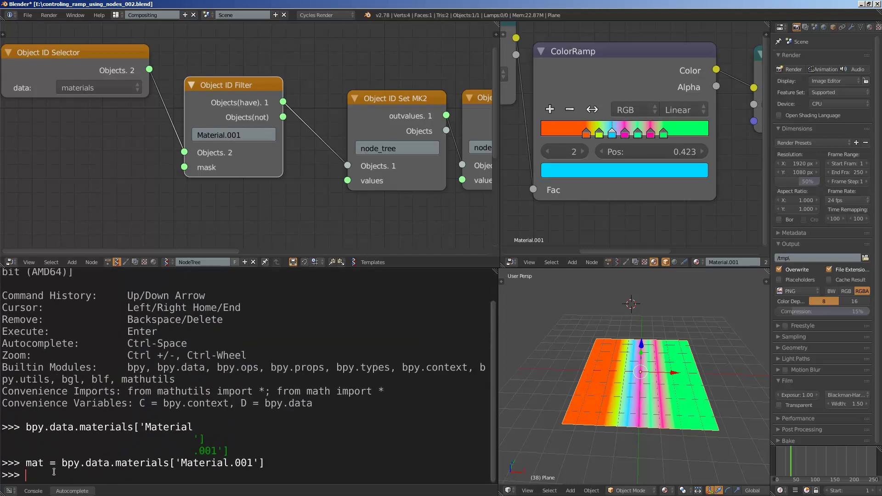
pyautogui.write('mat')
pyautogui.press('Return')
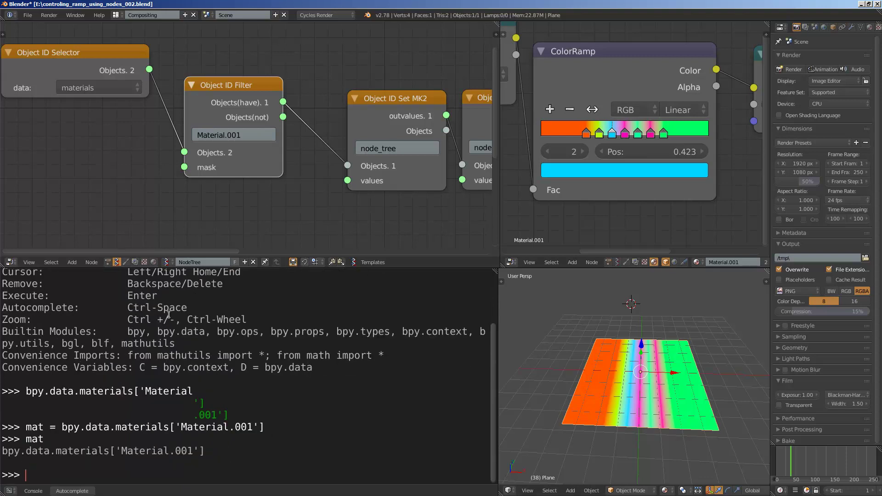
# - Move the Object ID Selector and Object ID Filter nodes slightly, and bring the node_tree Object ID Set MK2 node closer to the filter
pyautogui.moveTo(92, 73); pyautogui.dragTo(120, 91, button='middle')
pyautogui.moveTo(111, 81); pyautogui.dragTo(91, 74)
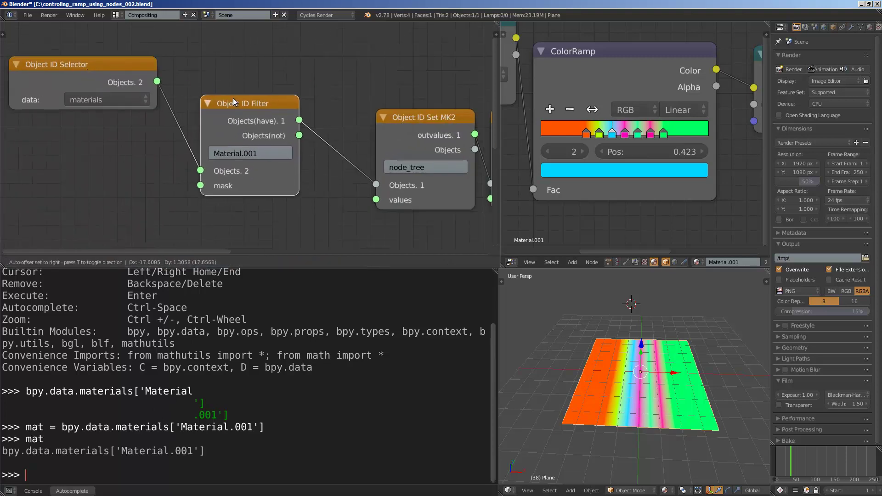
pyautogui.moveTo(227, 101); pyautogui.dragTo(219, 105)
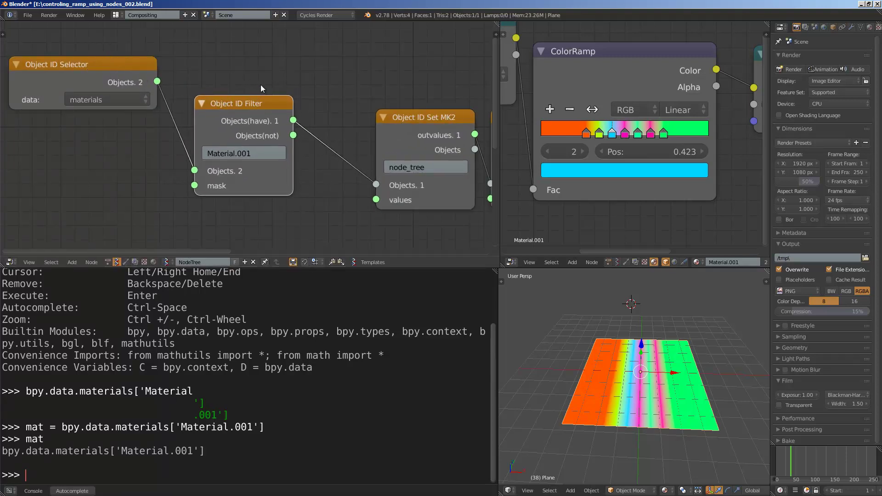
pyautogui.moveTo(429, 126); pyautogui.dragTo(260, 124, button='middle')
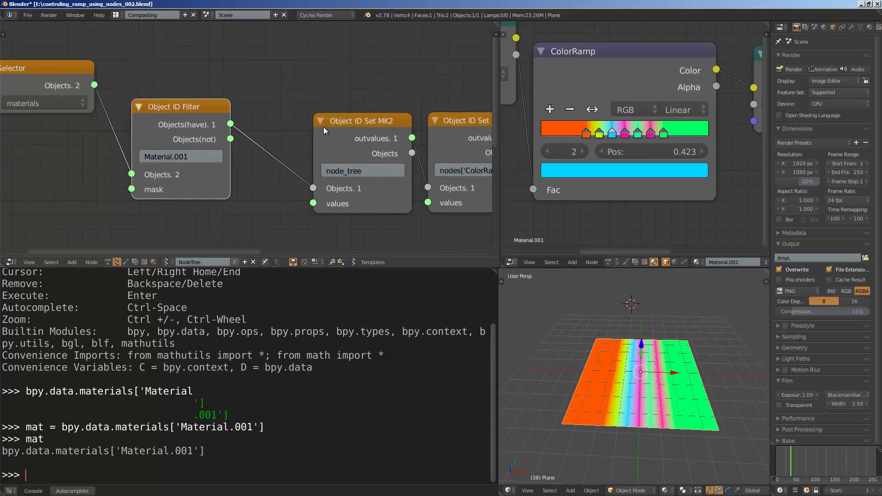
pyautogui.moveTo(328, 131); pyautogui.dragTo(302, 126)
# - Try to evaluate mat.nodetree. in the Python Console and erase the attribute name from the recalled command
pyautogui.write('mat.nodetree.')
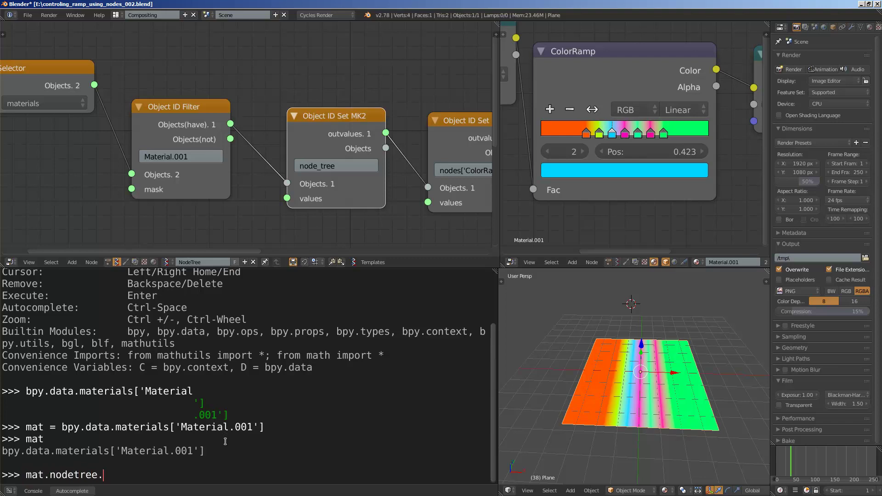
pyautogui.press('Return')
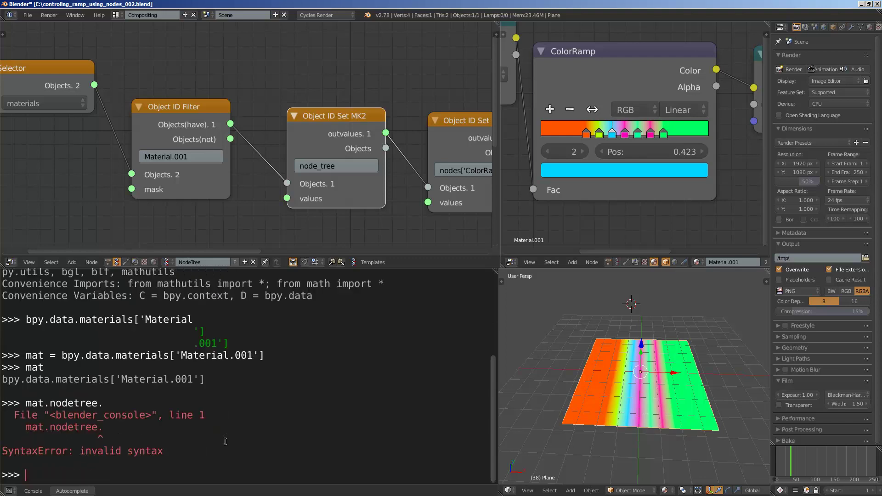
pyautogui.press('Up')
pyautogui.press('BackSpace')
pyautogui.press('BackSpace')
pyautogui.press('BackSpace')
pyautogui.press('BackSpace')
pyautogui.press('BackSpace')
pyautogui.press('BackSpace')
pyautogui.press('BackSpace')
pyautogui.press('BackSpace')
# - Look up the available attributes of mat with autocomplete and evaluate mat.node_tree.nodes
pyautogui.hotkey('ctrl', 'space')
pyautogui.write("node_tree['")
pyautogui.hotkey('ctrl', 'space')
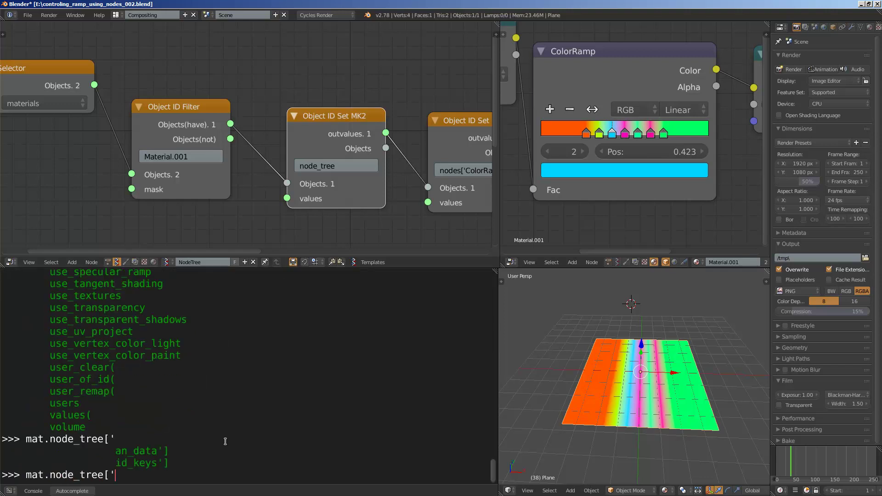
pyautogui.press('BackSpace')
pyautogui.press('BackSpace')
pyautogui.write('nodes')
pyautogui.press('Return')
# - Count the material's nodes with len(mat.node_tree.nodes) and compare the result with the nodes in the material's shader tree
pyautogui.press('Up')
pyautogui.write('len(')
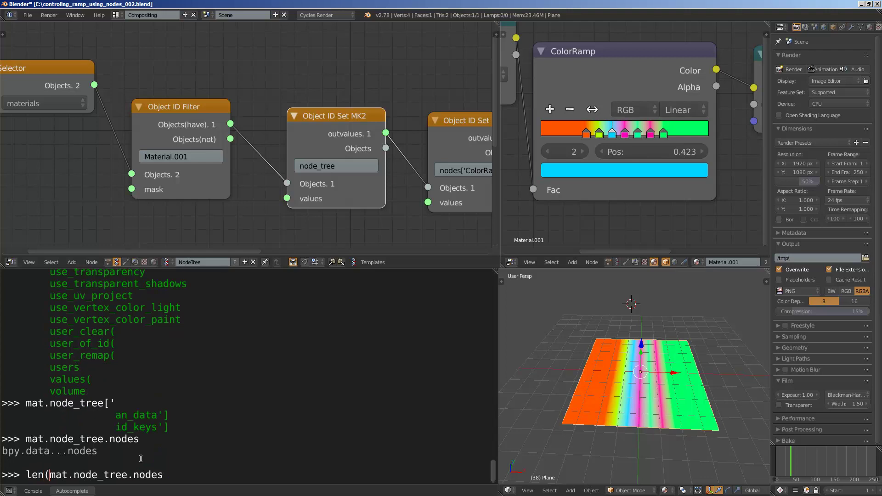
pyautogui.press('Right')
pyautogui.press('Right')
pyautogui.press('Right')
pyautogui.write(')')
pyautogui.press('Return')
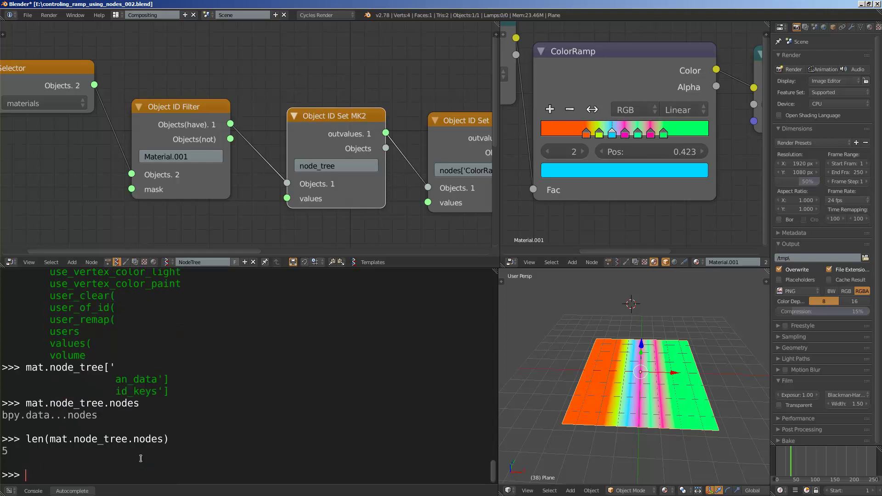
pyautogui.scroll(-6, 676, 210)
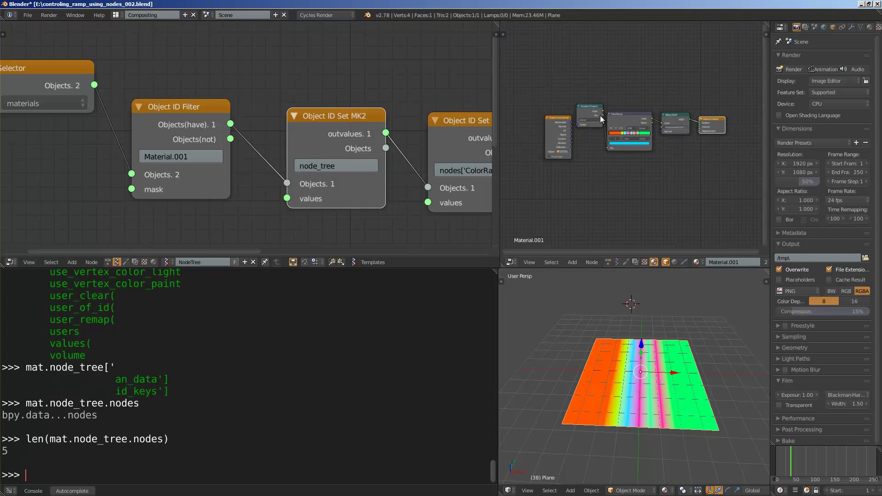
pyautogui.scroll(5, 632, 110)
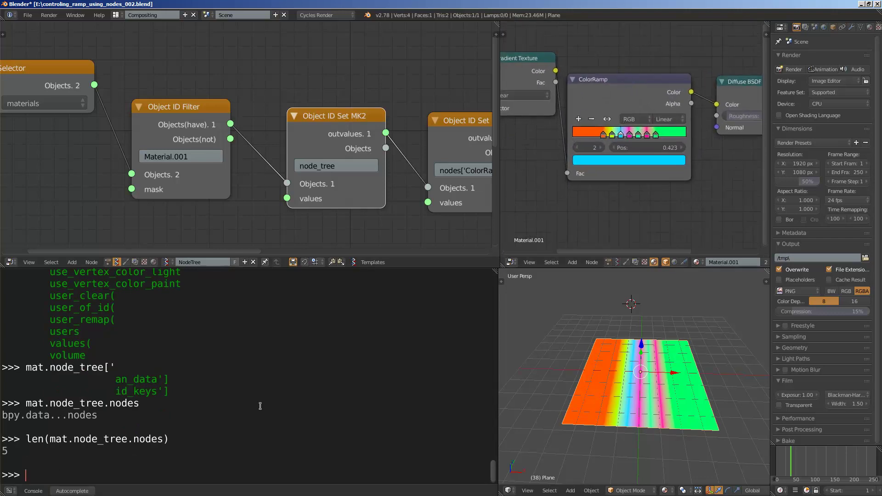
# - List the material's node names with autocomplete and evaluate mat.node_tree.nodes['ColorRamp']
pyautogui.press('Up')
pyautogui.press('Up')
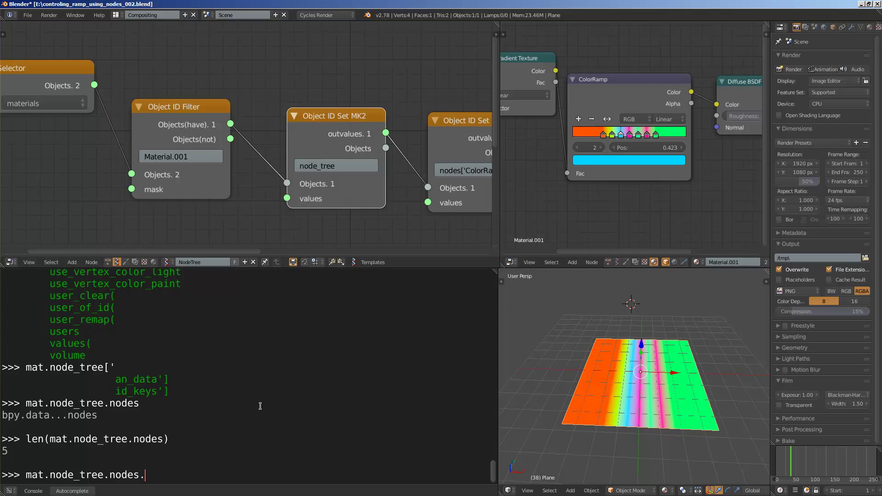
pyautogui.write('[')
pyautogui.hotkey('ctrl', 'space')
pyautogui.write('Color')
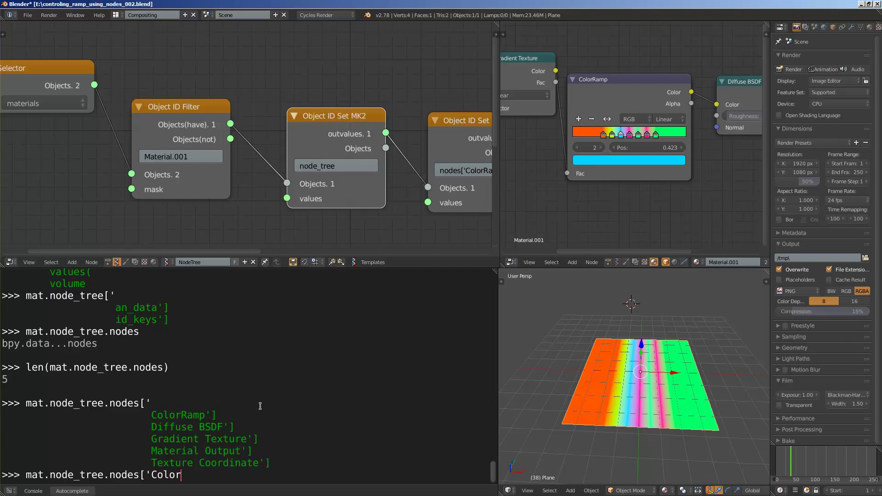
pyautogui.write("Ramp']")
pyautogui.press('Return')
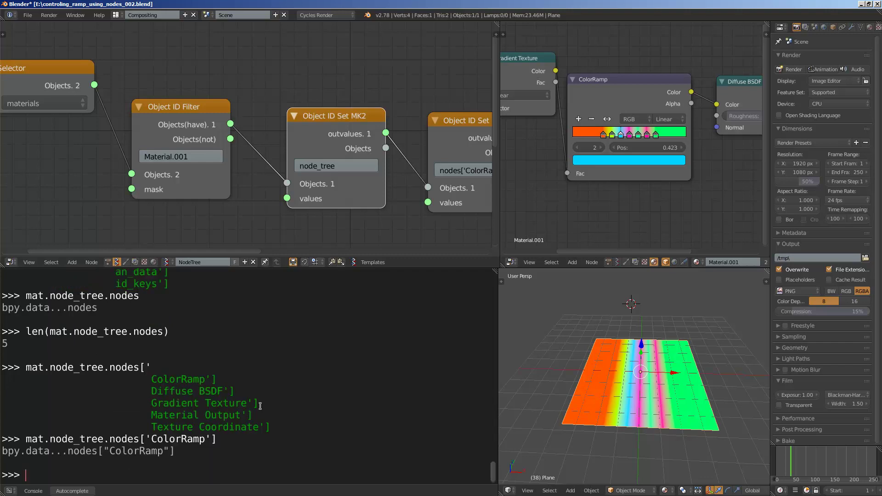
# - Assign mat.node_tree.nodes['ColorRamp'] to the variable colorRamp
pyautogui.press('Up')
pyautogui.press('Left')
pyautogui.press('Left')
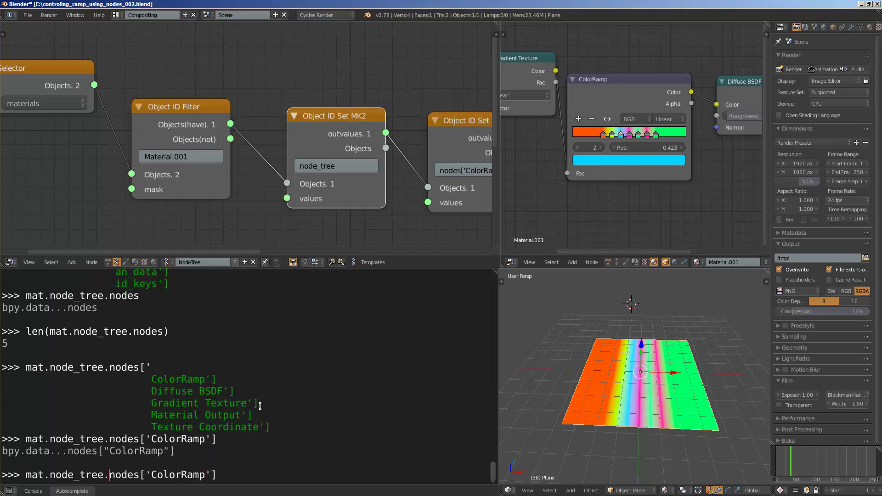
pyautogui.write('colorRamp =')
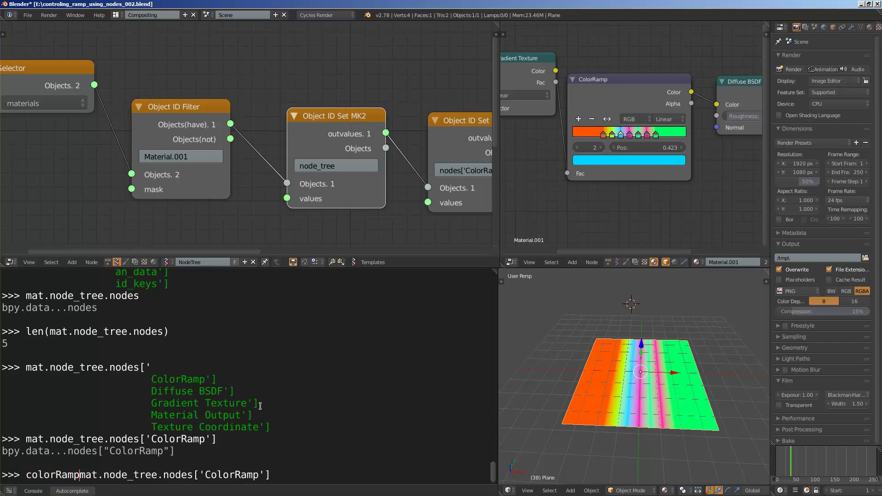
pyautogui.press('Return')
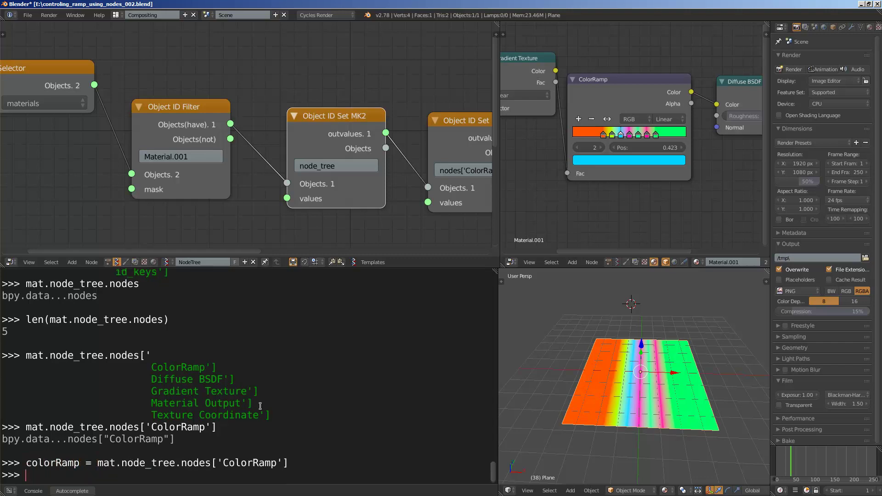
# - Pack the Object ID Selector, Object ID Filter and the node_tree, nodes['ColorRamp'] and color_ramp Object ID Set MK2 nodes closer together in one row
pyautogui.scroll(-2, 271, 200)
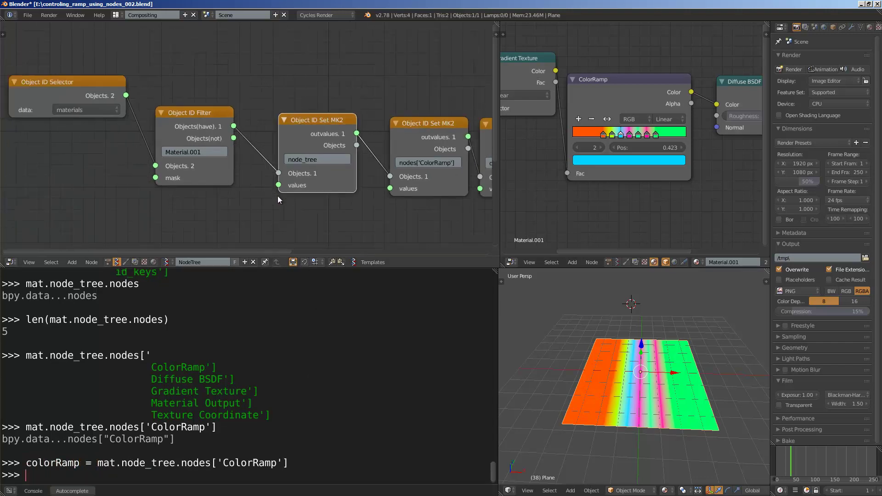
pyautogui.moveTo(228, 178); pyautogui.dragTo(231, 183, button='middle')
pyautogui.moveTo(99, 90); pyautogui.dragTo(102, 121)
pyautogui.moveTo(214, 121)
pyautogui.mouseDown()
pyautogui.moveTo(191, 115)
pyautogui.moveTo(200, 120)
pyautogui.mouseUp()
pyautogui.moveTo(295, 118); pyautogui.dragTo(247, 112)
pyautogui.moveTo(422, 125); pyautogui.dragTo(335, 121)
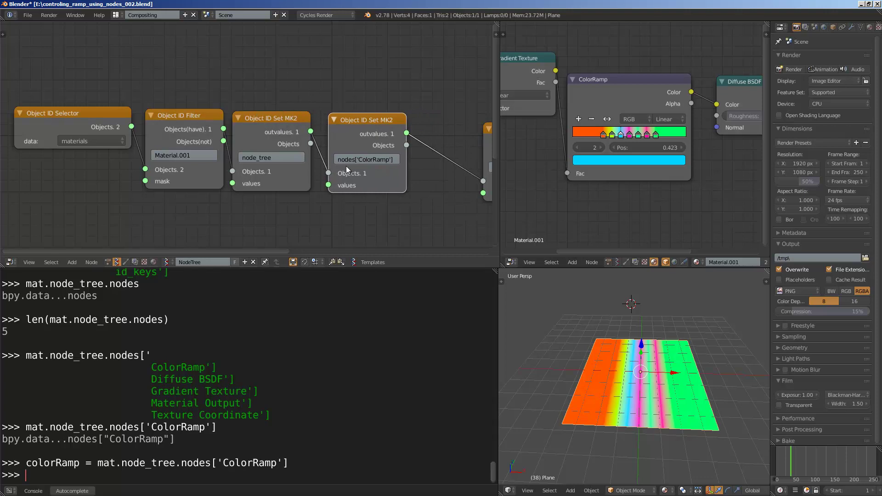
pyautogui.moveTo(390, 221); pyautogui.dragTo(376, 202, button='middle')
pyautogui.moveTo(429, 142); pyautogui.dragTo(398, 139)
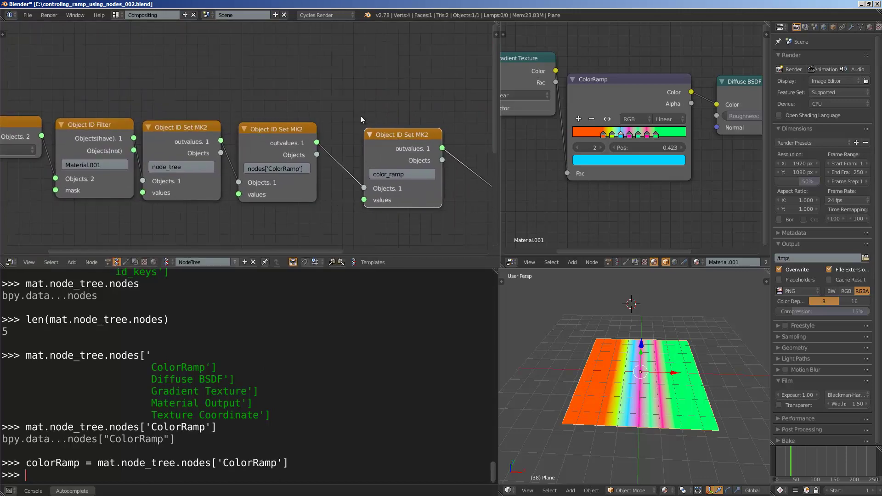
pyautogui.press('Up')
pyautogui.hotkey('ctrl', 'Left')
pyautogui.hotkey('ctrl', 'Left')
pyautogui.hotkey('ctrl', 'Left')
pyautogui.hotkey('ctrl', 'Left')
pyautogui.hotkey('ctrl', 'Left')
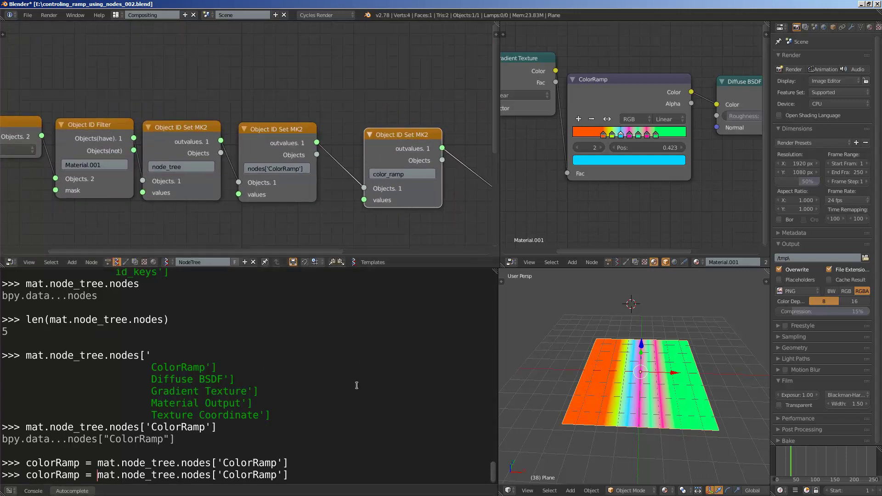
pyautogui.press('BackSpace')
pyautogui.press('Down')
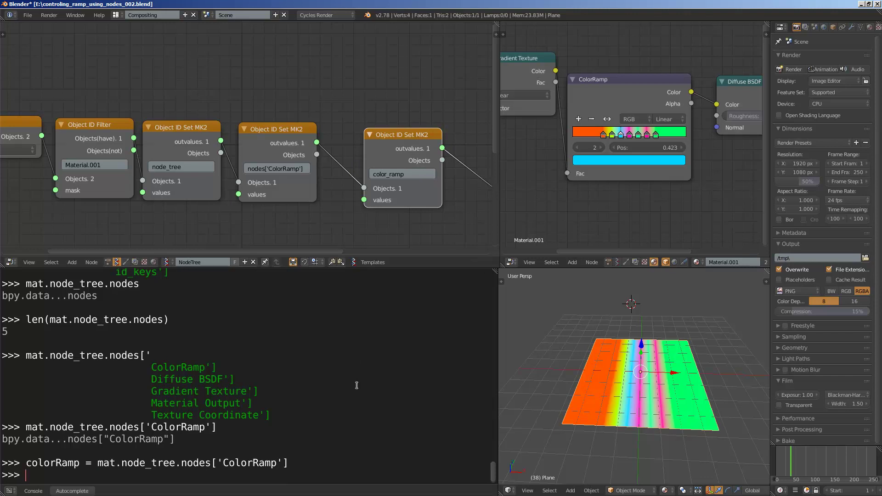
# - Evaluate colorRamp.color_ramp and colorRamp.color_ramp.elements in the Python Console
pyautogui.write('colorRamp.color_a')
pyautogui.press('BackSpace')
pyautogui.write('ramp')
pyautogui.press('Return')
pyautogui.press('Up')
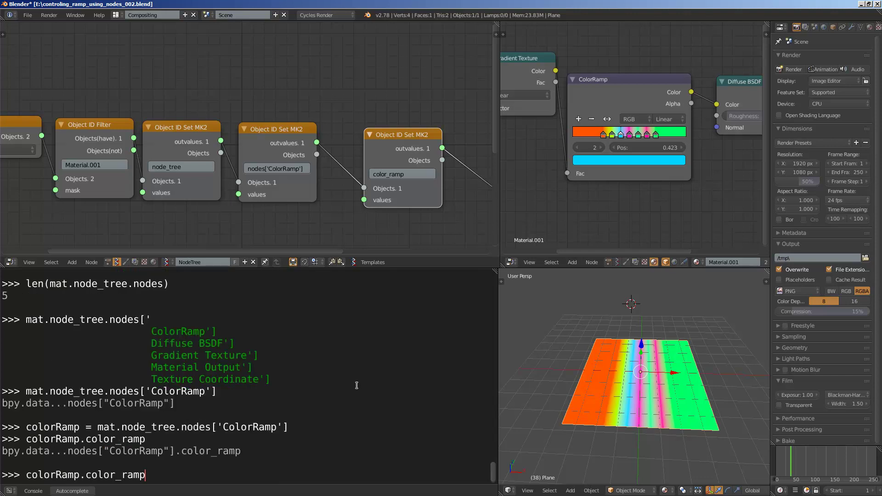
pyautogui.write('.elements')
pyautogui.press('Return')
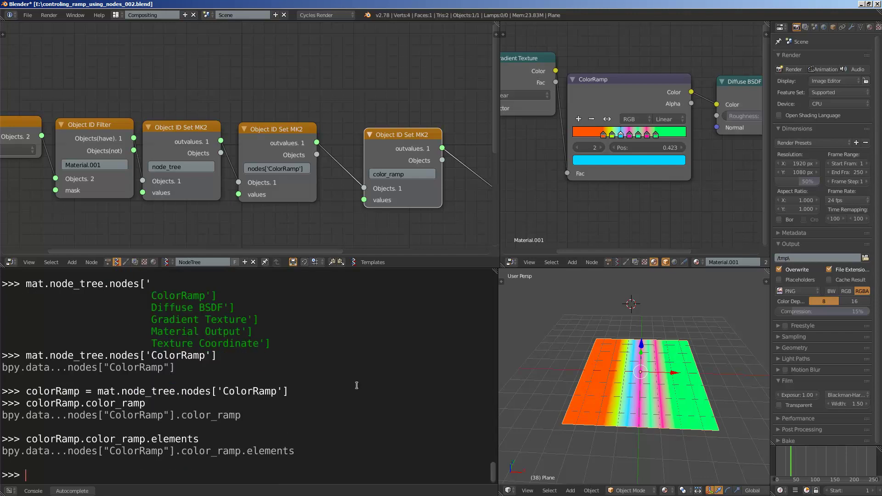
# - Count the ramp's color stops with len(colorRamp.color_ramp.elements)
pyautogui.press('Up')
pyautogui.write('len(')
pyautogui.hotkey('ctrl', 'Right')
pyautogui.write(')')
pyautogui.press('Return')
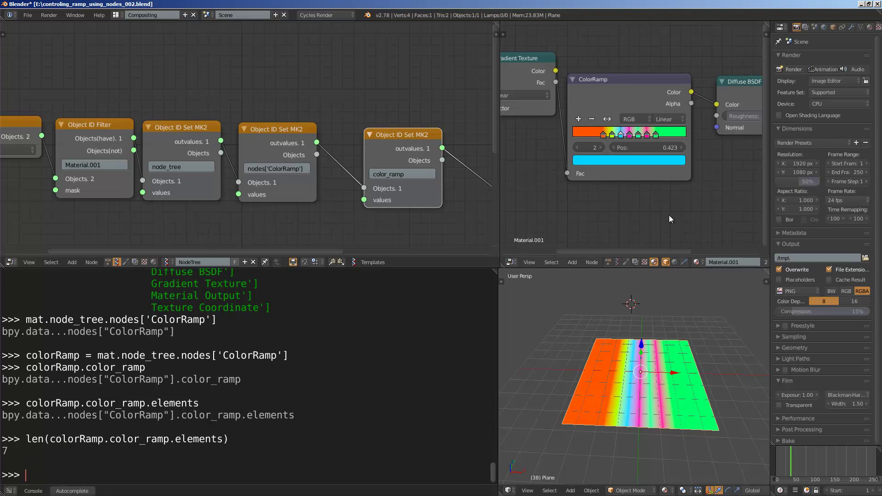
# - Examine the color stops on the ColorRamp node and run the element count again
pyautogui.scroll(9, 665, 212)
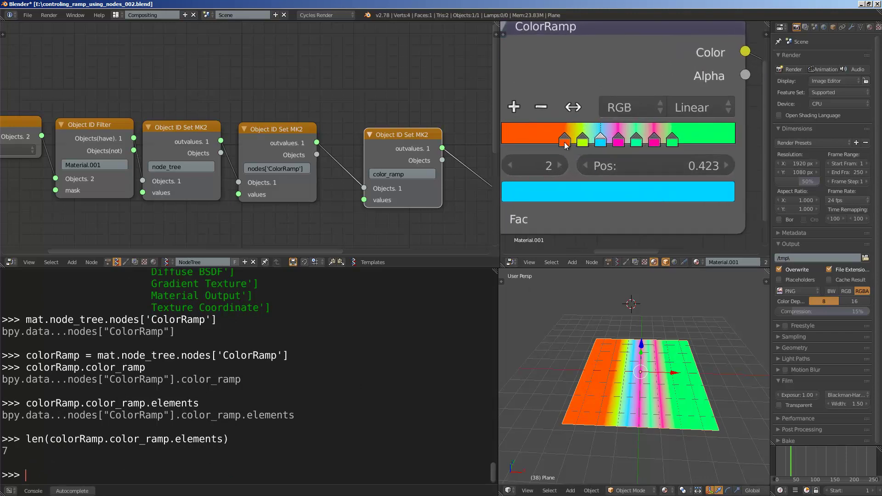
pyautogui.scroll(-1, 530, 106)
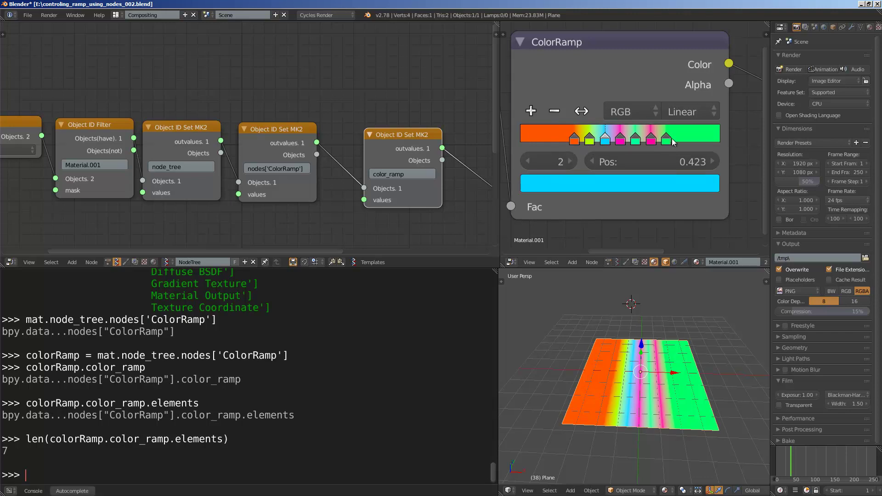
pyautogui.scroll(-1, 616, 191)
pyautogui.press('Up')
pyautogui.press('Return')
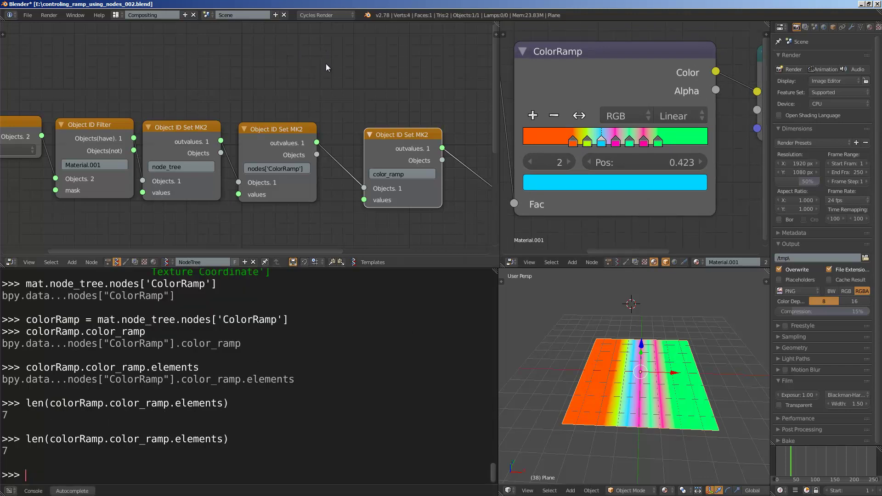
# - Save the blend file over the existing controling_ramp_using_nodes_002.blend
pyautogui.scroll(-1, 317, 78)
pyautogui.moveTo(300, 99); pyautogui.dragTo(252, 92, button='middle')
pyautogui.hotkey('ctrl', 's')
pyautogui.press('Return')
# - Move the color_ramp Object ID Set MK2 node slightly closer to the nodes['ColorRamp'] node
pyautogui.scroll(2, 304, 96)
pyautogui.moveTo(356, 108); pyautogui.dragTo(202, 109, button='middle')
pyautogui.click(203, 123)
pyautogui.moveTo(203, 123); pyautogui.dragTo(195, 122)
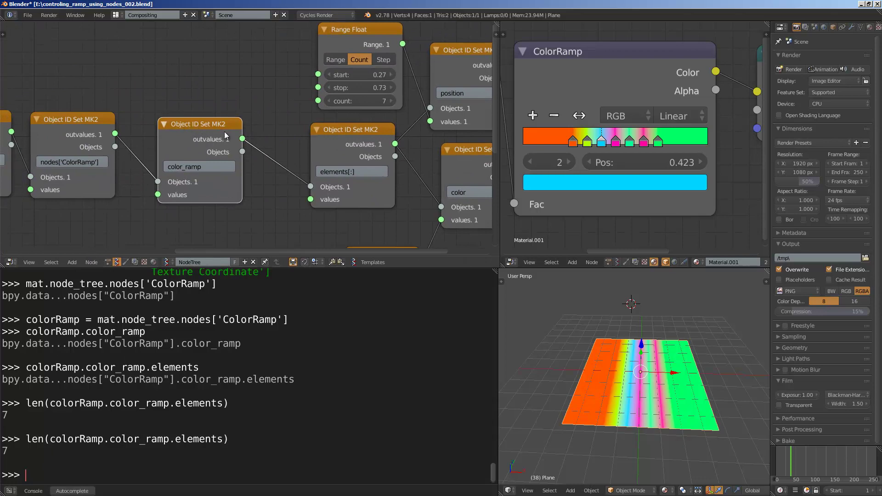
# - Examine the elements[:] Object ID Set MK2 node and its links to the position and color nodes
pyautogui.moveTo(281, 153); pyautogui.dragTo(205, 123, button='middle')
pyautogui.click(266, 115)
pyautogui.scroll(3, 260, 141)
pyautogui.moveTo(311, 145); pyautogui.dragTo(348, 153, button='middle')
pyautogui.scroll(2, 351, 153)
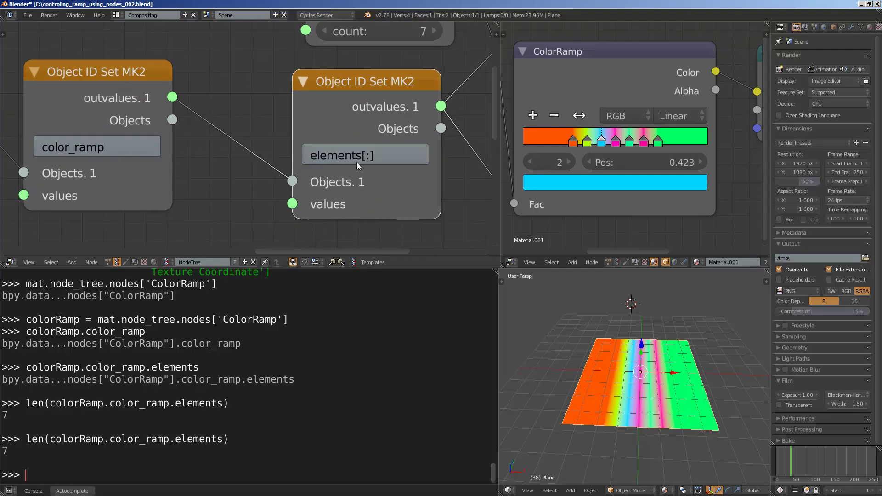
pyautogui.scroll(-2, 346, 148)
pyautogui.scroll(-2, 239, 123)
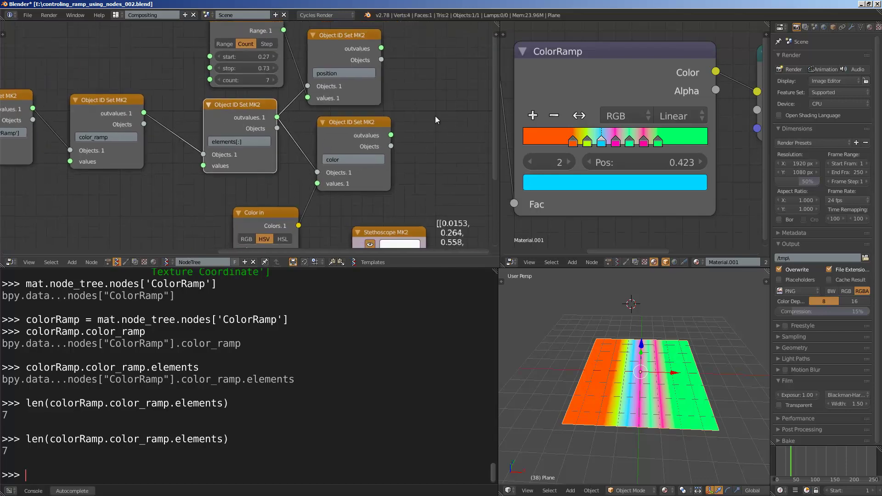
# - Widen the Sverchok node editor area slightly and save the blend file over the existing one
pyautogui.moveTo(498, 106); pyautogui.dragTo(531, 108)
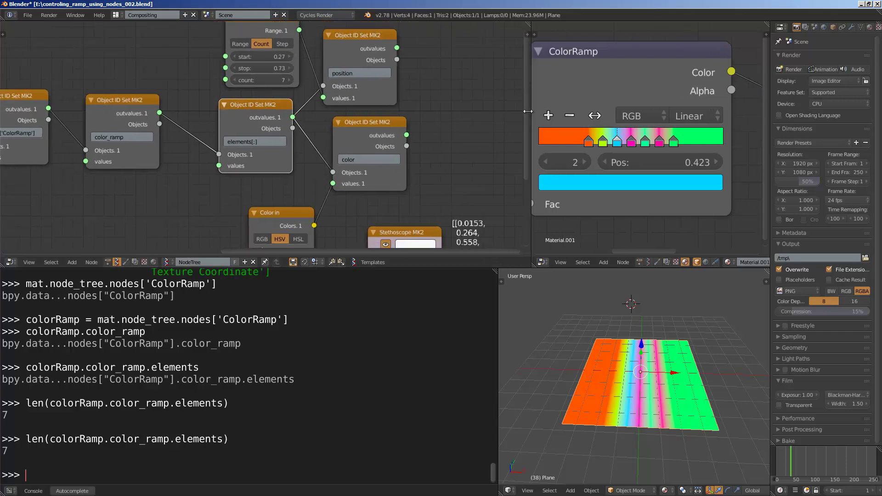
pyautogui.hotkey('ctrl', 's')
pyautogui.click(405, 97)
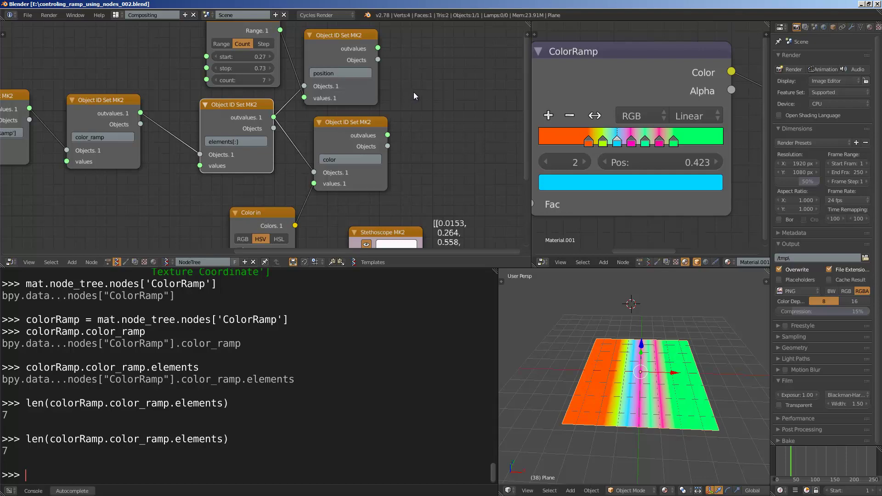
# - Move the elements[:] Object ID Set MK2 node slightly closer to the color_ramp node
pyautogui.moveTo(414, 92); pyautogui.dragTo(408, 92, button='middle')
pyautogui.moveTo(233, 113); pyautogui.dragTo(228, 111)
pyautogui.scroll(1, 164, 123)
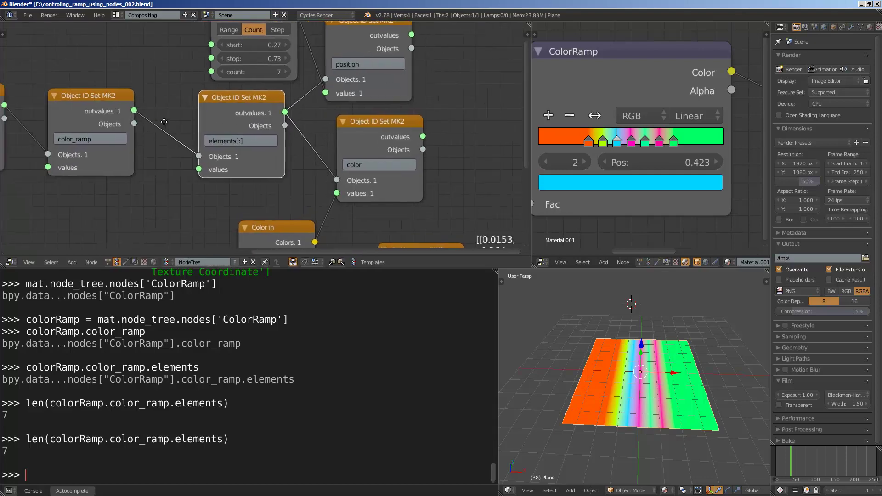
pyautogui.scroll(2, 236, 142)
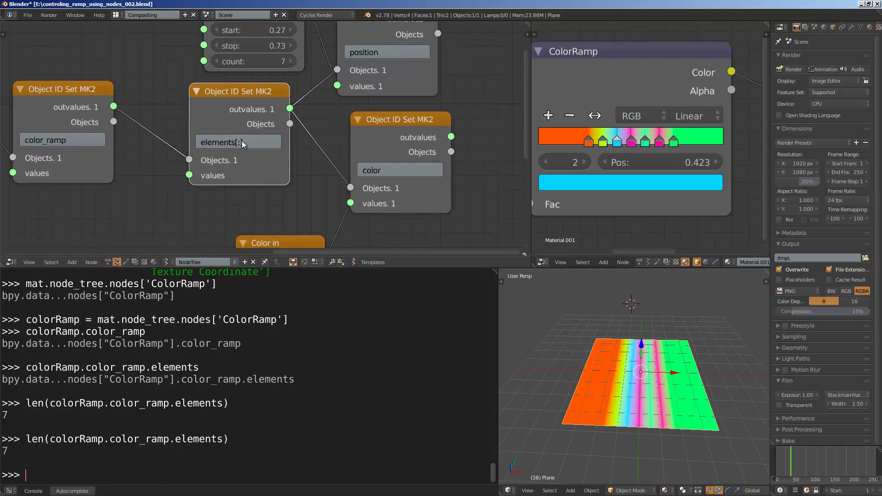
# - Duplicate the color Object ID Set MK2 node and feed the copy's Objects input from the elements[:] node's outvalues
pyautogui.scroll(-2, 241, 140)
pyautogui.moveTo(354, 166); pyautogui.dragTo(271, 152, button='middle')
pyautogui.click(295, 117)
pyautogui.moveTo(295, 117); pyautogui.dragTo(203, 122, button='middle')
pyautogui.hotkey('shift', 'd')
pyautogui.click(343, 97)
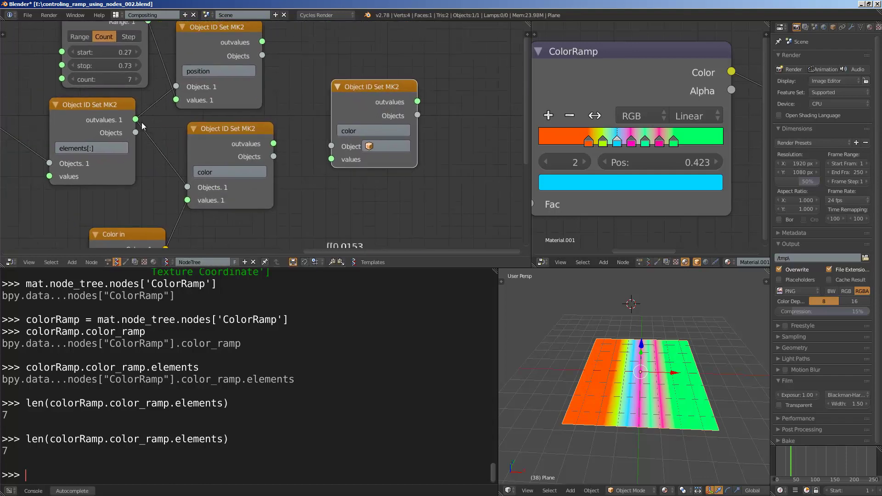
pyautogui.moveTo(136, 120); pyautogui.dragTo(331, 145)
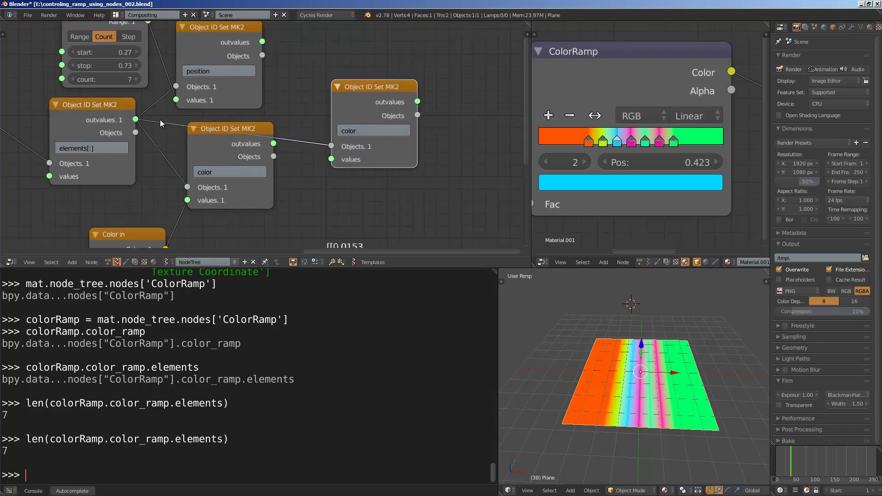
# - Add a Stethoscope MK2 node and connect the duplicated color node's outvalues to its Data input
pyautogui.moveTo(478, 109); pyautogui.dragTo(365, 109, button='middle')
pyautogui.hotkey('shift', 'a')
pyautogui.click(366, 110)
pyautogui.write('ste')
pyautogui.click(385, 128)
pyautogui.click(385, 112)
pyautogui.moveTo(305, 102); pyautogui.dragTo(365, 207)
pyautogui.keyDown('ctrl'); pyautogui.hscroll(8, 314, 101); pyautogui.keyUp('ctrl')
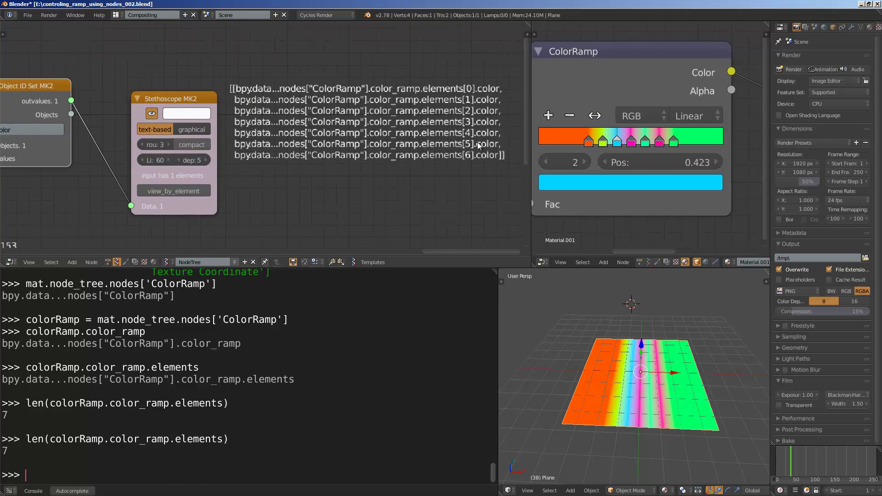
# - Change the duplicated node's property to color[:] and inspect the color values in the Stethoscope output
pyautogui.moveTo(103, 84); pyautogui.dragTo(282, 87, button='middle')
pyautogui.scroll(1, 262, 101)
pyautogui.click(215, 127)
pyautogui.click(215, 127)
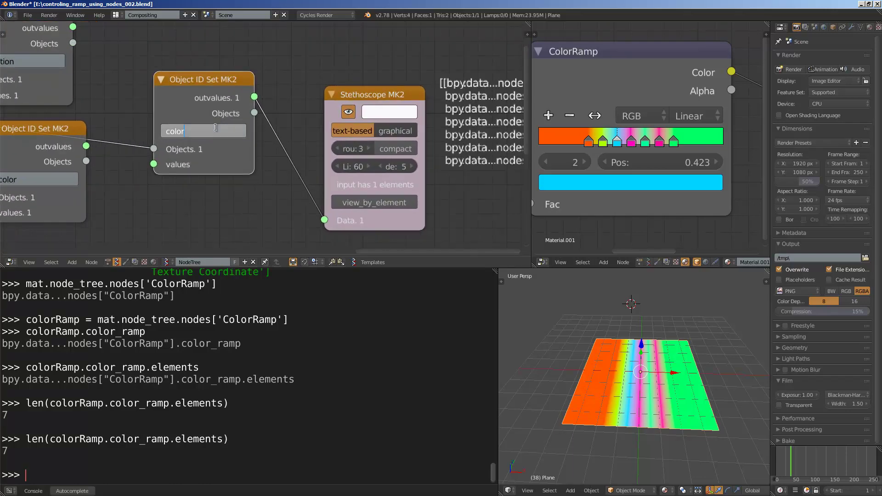
pyautogui.press('Return')
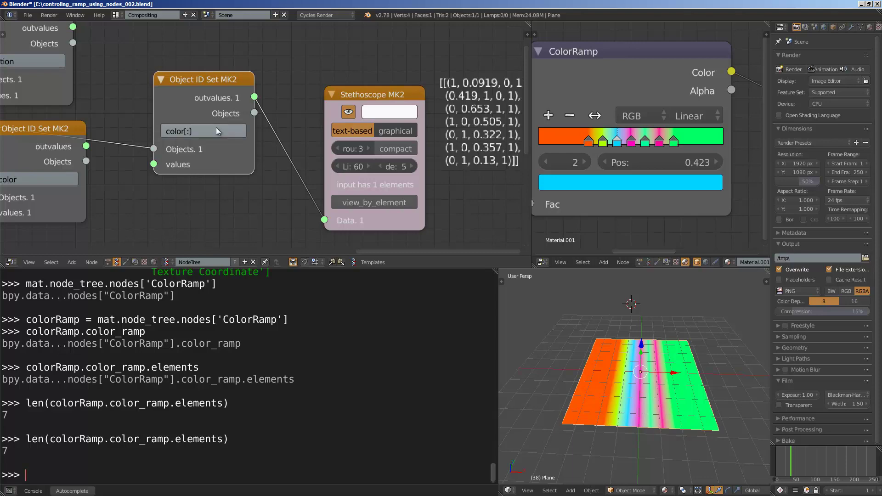
pyautogui.keyDown('ctrl'); pyautogui.hscroll(6, 280, 134); pyautogui.keyUp('ctrl')
pyautogui.scroll(-1, 279, 134)
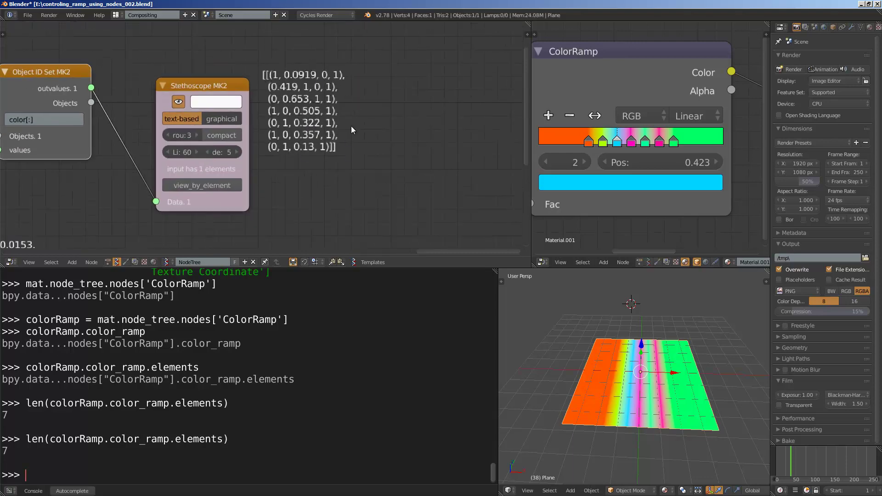
# - Delete the added Stethoscope MK2 node and the duplicated color[:] Object ID Set MK2 node
pyautogui.moveTo(297, 109); pyautogui.dragTo(353, 114, button='middle')
pyautogui.scroll(-1, 352, 114)
pyautogui.scroll(-1, 286, 93)
pyautogui.moveTo(266, 100); pyautogui.dragTo(386, 93, button='middle')
pyautogui.click(284, 93)
pyautogui.press('x')
pyautogui.moveTo(279, 85); pyautogui.dragTo(301, 80)
pyautogui.press('x')
# - Save the blend file over the existing controling_ramp_using_nodes_002.blend
pyautogui.moveTo(190, 90); pyautogui.dragTo(354, 84, button='middle')
pyautogui.hotkey('ctrl', 's')
pyautogui.click(353, 85)
# - Move the Object ID Selector and Object ID Filter nodes slightly farther from the node_tree node
pyautogui.moveTo(69, 130); pyautogui.dragTo(181, 128, button='middle')
pyautogui.keyDown('ctrl'); pyautogui.hscroll(-17, 181, 127); pyautogui.keyUp('ctrl')
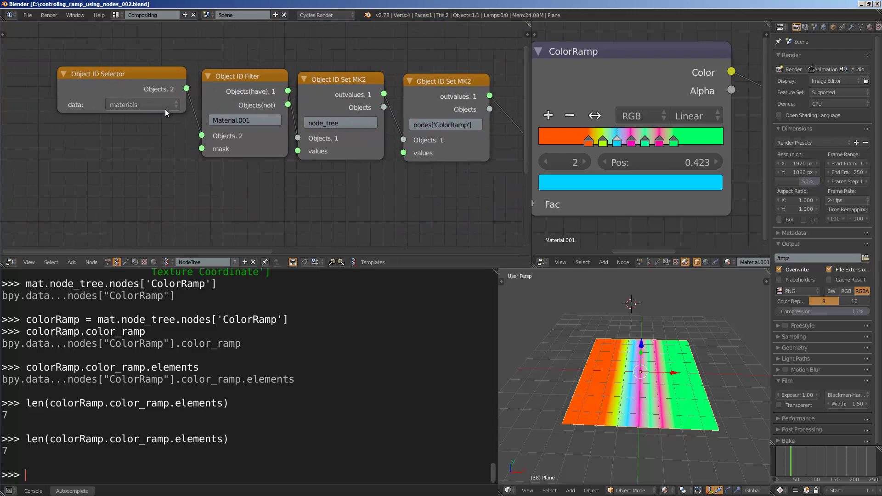
pyautogui.moveTo(115, 75); pyautogui.dragTo(93, 85)
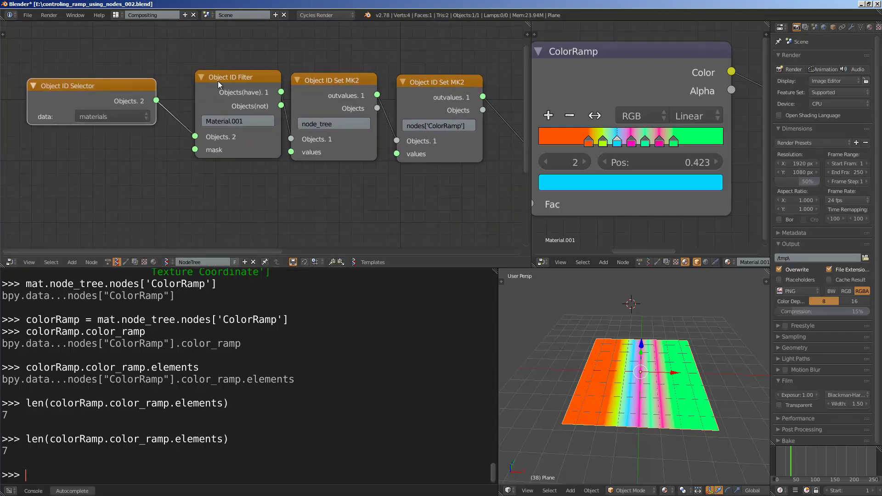
pyautogui.moveTo(218, 81); pyautogui.dragTo(200, 90)
# - Nudge the nodes['ColorRamp'] and color_ramp Object ID Set MK2 nodes slightly within the node chain
pyautogui.keyDown('ctrl'); pyautogui.hscroll(5, 231, 112); pyautogui.keyUp('ctrl')
pyautogui.moveTo(308, 85); pyautogui.dragTo(312, 87)
pyautogui.moveTo(271, 96); pyautogui.dragTo(245, 100, button='middle')
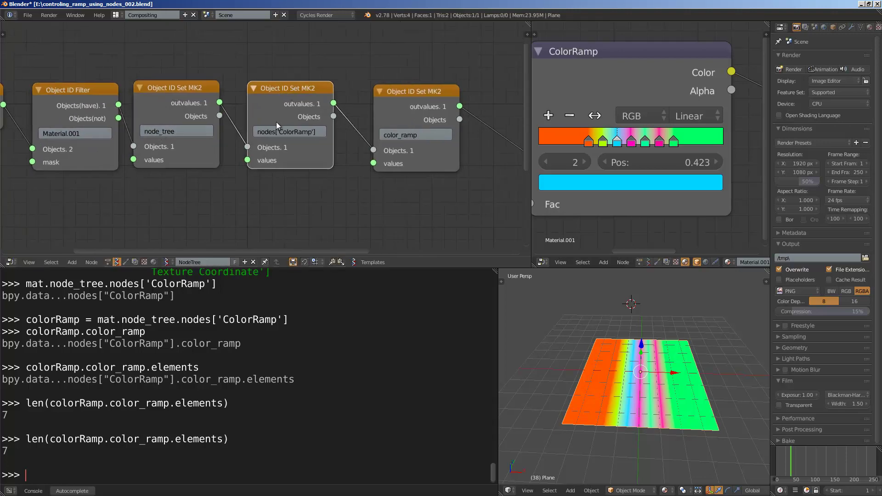
pyautogui.scroll(1, 200, 117)
pyautogui.keyDown('ctrl'); pyautogui.hscroll(3, 200, 118); pyautogui.keyUp('ctrl')
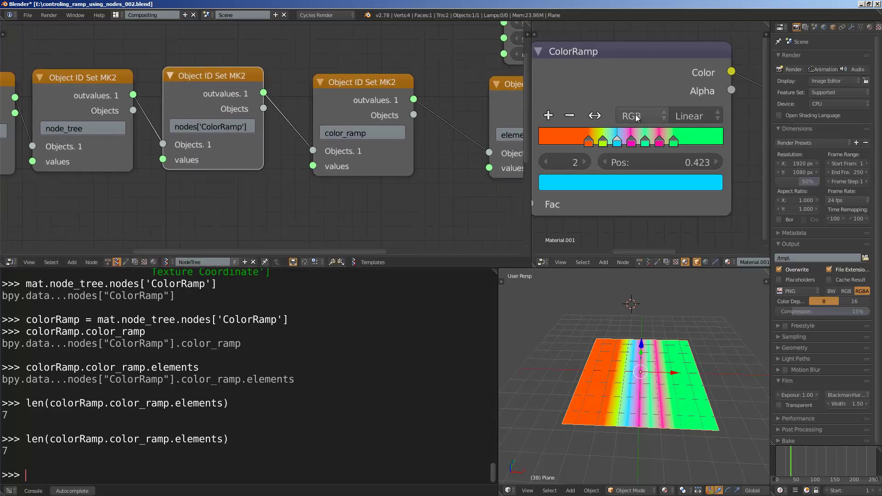
pyautogui.moveTo(428, 81); pyautogui.dragTo(376, 90, button='middle')
pyautogui.scroll(-1, 375, 90)
pyautogui.moveTo(294, 93); pyautogui.dragTo(294, 90)
pyautogui.scroll(1, 294, 89)
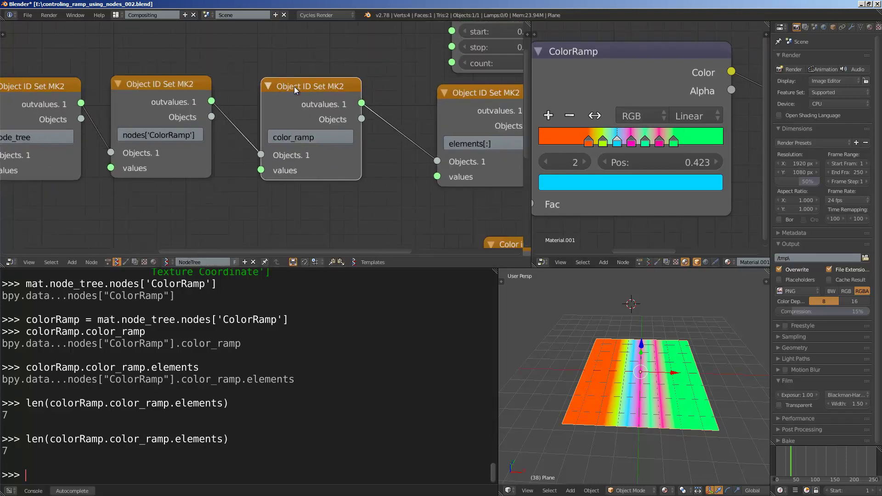
# - Move the elements[:] node closer to the color_ramp node and nudge the position and color nodes slightly
pyautogui.moveTo(300, 107); pyautogui.dragTo(248, 114, button='middle')
pyautogui.scroll(-1, 261, 138)
pyautogui.moveTo(323, 130); pyautogui.dragTo(252, 142, button='middle')
pyautogui.scroll(-4, 261, 138)
pyautogui.scroll(1, 274, 145)
pyautogui.moveTo(291, 128); pyautogui.dragTo(275, 129)
pyautogui.scroll(1, 265, 138)
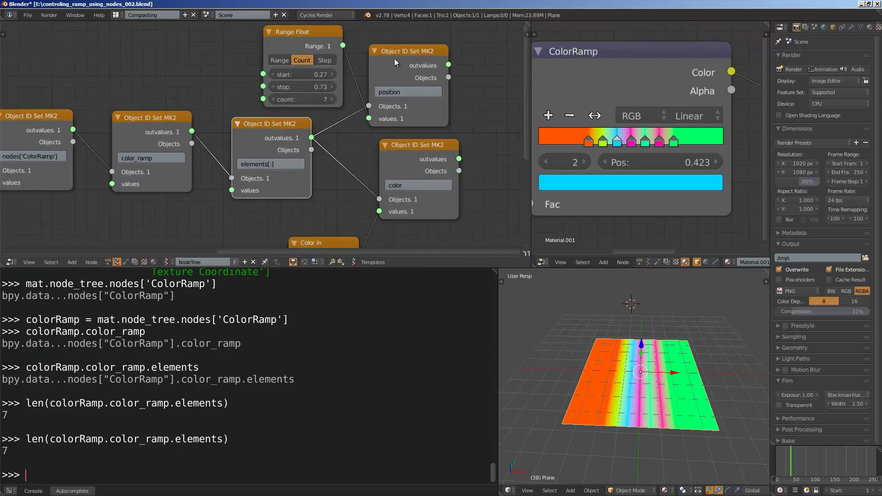
pyautogui.moveTo(394, 58); pyautogui.dragTo(394, 57)
pyautogui.moveTo(422, 155); pyautogui.dragTo(414, 155)
pyautogui.scroll(2, 302, 100)
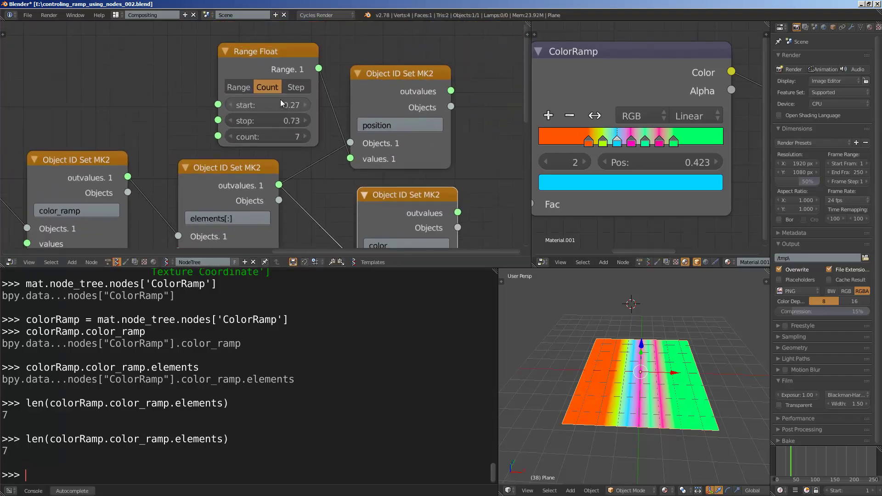
# - Move the Range Float node away from the position node and set its start to 0 and stop to 1
pyautogui.moveTo(279, 97); pyautogui.dragTo(260, 84)
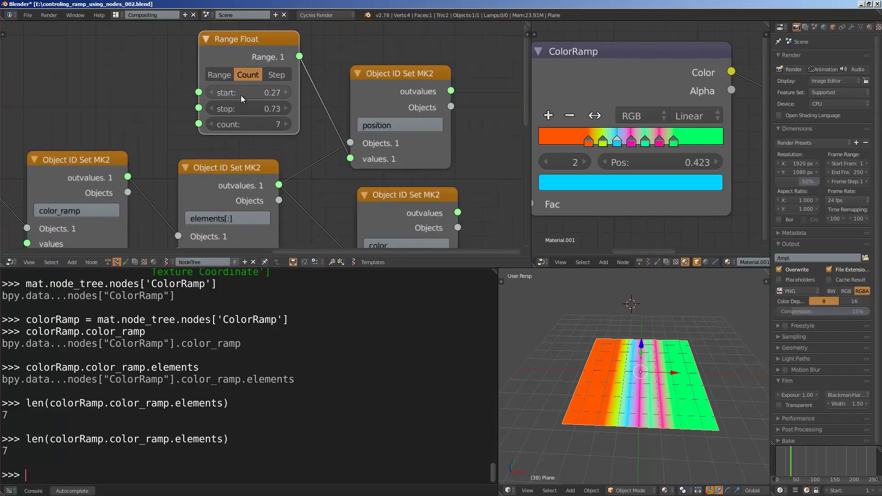
pyautogui.click(255, 92)
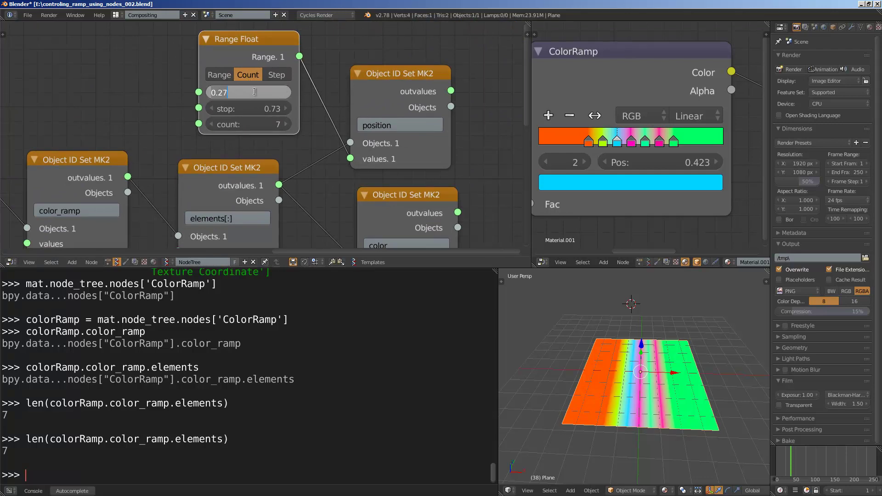
pyautogui.write('0')
pyautogui.press('Tab')
pyautogui.write('1')
pyautogui.press('Return')
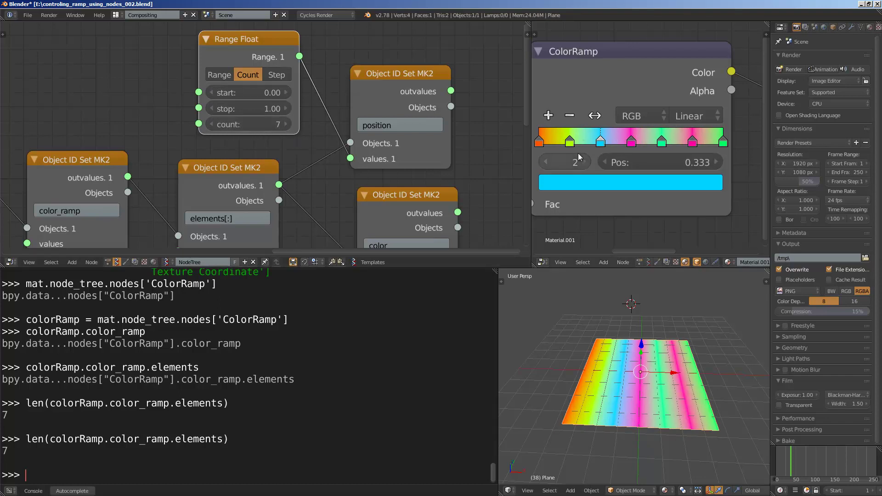
# - Set the Range Float node's start to 0.09 and stop to 0.79, and save the blend file
pyautogui.scroll(-2, 185, 105)
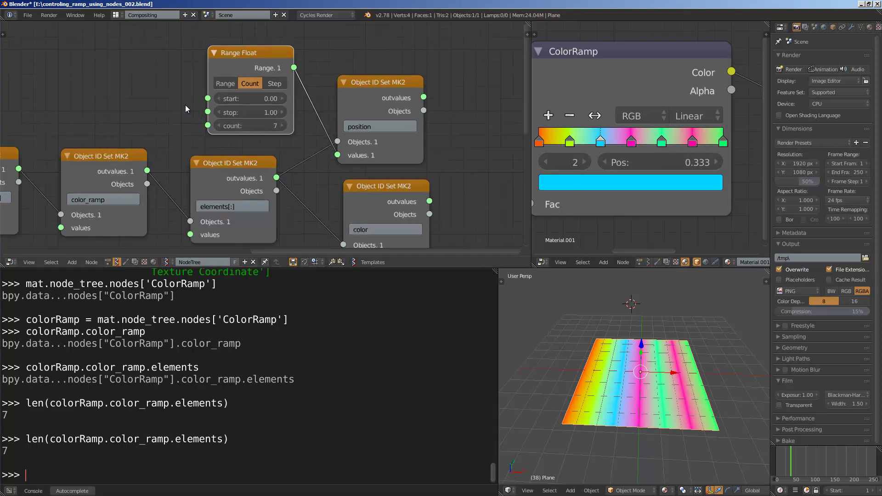
pyautogui.moveTo(184, 105); pyautogui.dragTo(172, 105, button='middle')
pyautogui.moveTo(233, 109)
pyautogui.mouseDown()
pyautogui.moveTo(224, 108)
pyautogui.moveTo(256, 96)
pyautogui.moveTo(244, 109)
pyautogui.mouseUp()
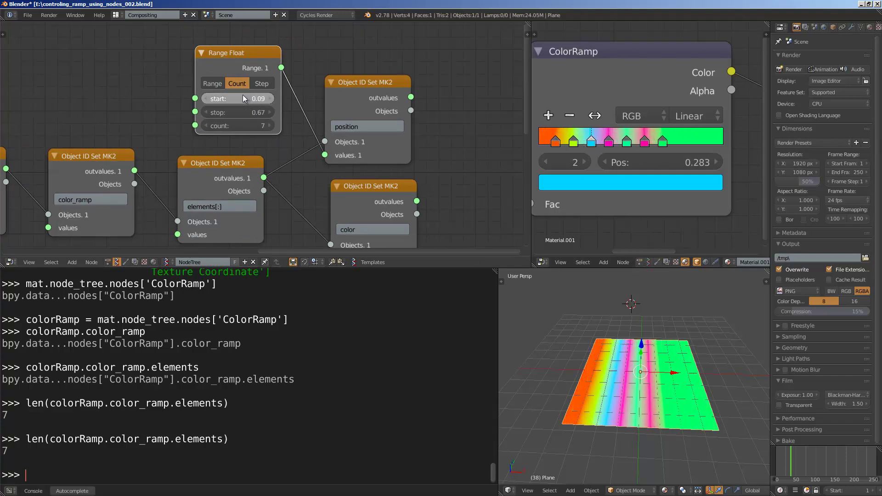
pyautogui.moveTo(239, 112); pyautogui.dragTo(276, 112)
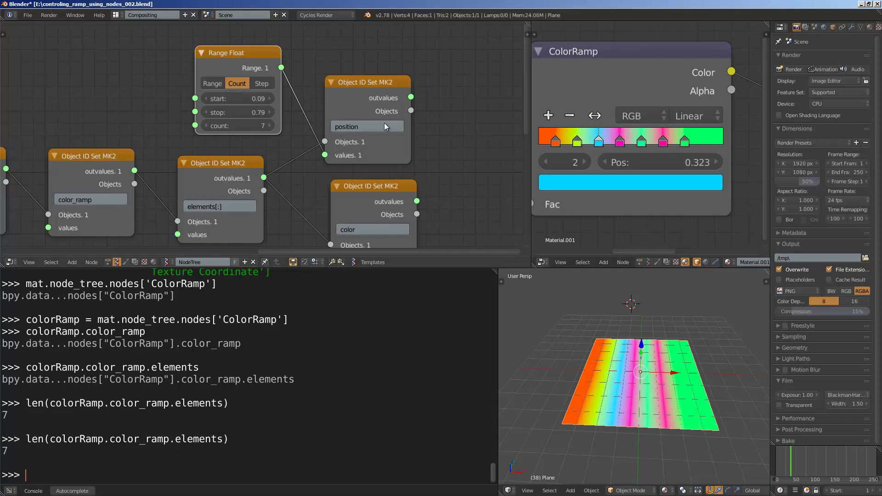
pyautogui.scroll(-1, 392, 125)
pyautogui.hotkey('ctrl', 's')
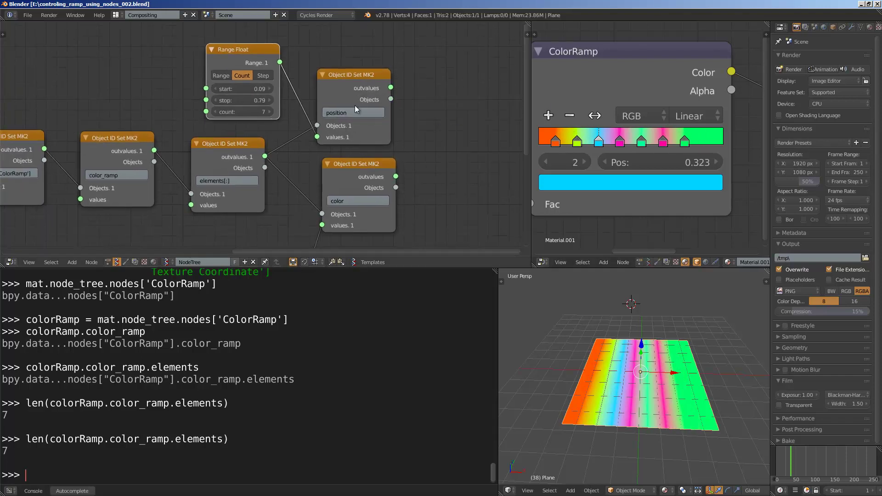
# - Move the Stethoscope MK2 node closer to the Color in node and the Random Num Gen node farther from it
pyautogui.moveTo(421, 133); pyautogui.dragTo(441, 116, button='middle')
pyautogui.moveTo(386, 107); pyautogui.dragTo(382, 105)
pyautogui.moveTo(382, 123); pyautogui.dragTo(272, 158, button='middle')
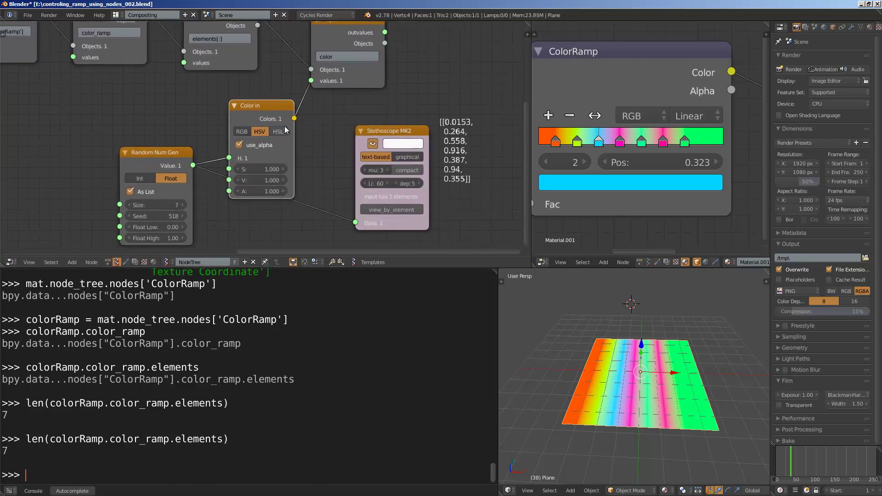
pyautogui.moveTo(380, 133); pyautogui.dragTo(338, 143)
pyautogui.moveTo(422, 134)
pyautogui.mouseDown(button='middle')
pyautogui.moveTo(423, 145)
pyautogui.moveTo(427, 137)
pyautogui.mouseUp(button='middle')
pyautogui.moveTo(159, 155); pyautogui.dragTo(135, 145)
pyautogui.moveTo(156, 159); pyautogui.dragTo(158, 152, button='middle')
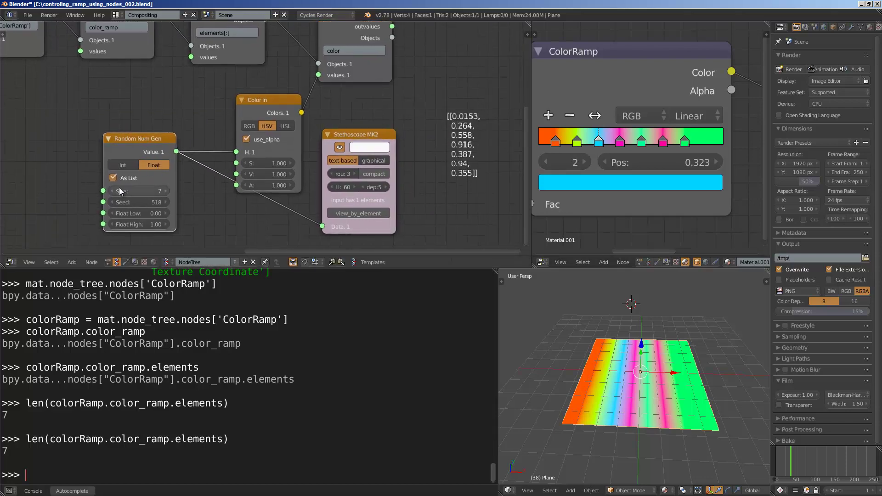
# - Set the Random Num Gen node's seed to 514 and inspect the generated values in the Stethoscope output
pyautogui.moveTo(147, 200)
pyautogui.mouseDown()
pyautogui.moveTo(130, 198)
pyautogui.moveTo(144, 198)
pyautogui.mouseUp()
pyautogui.scroll(2, 321, 133)
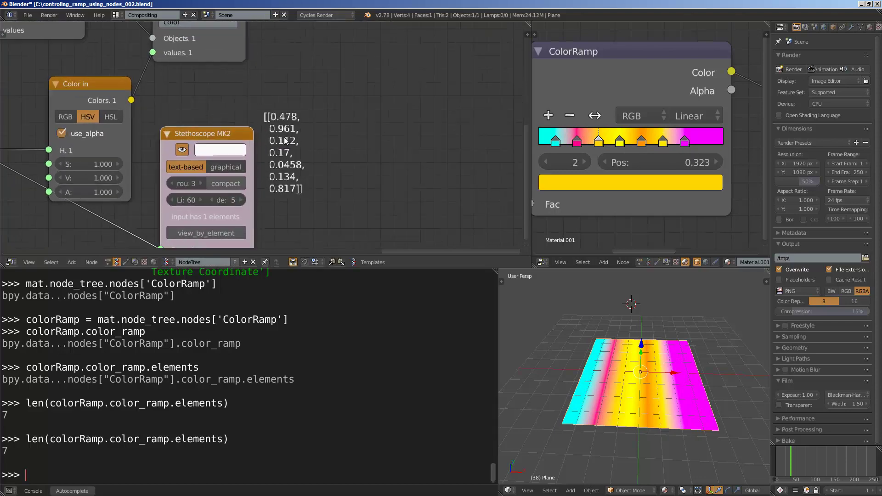
pyautogui.moveTo(283, 142); pyautogui.dragTo(379, 110, button='middle')
pyautogui.scroll(-1, 367, 134)
pyautogui.moveTo(317, 135); pyautogui.dragTo(376, 139, button='middle')
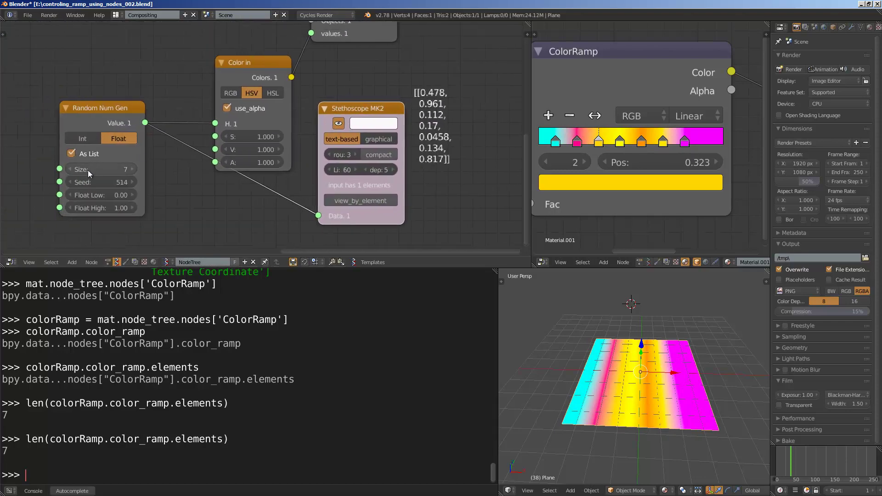
# - Set the Random Num Gen node's seed to 653 and save the blend file over the existing one
pyautogui.moveTo(91, 181); pyautogui.dragTo(170, 178)
pyautogui.scroll(-1, 171, 180)
pyautogui.moveTo(152, 142); pyautogui.dragTo(249, 150, button='middle')
pyautogui.hotkey('ctrl', 's')
pyautogui.click(107, 141)
# - Add a Range Float node beside the Random Num Gen node and connect its Range output to Color in's H input
pyautogui.hotkey('shift', 'a')
pyautogui.click(76, 124)
pyautogui.write('range')
pyautogui.press('Return')
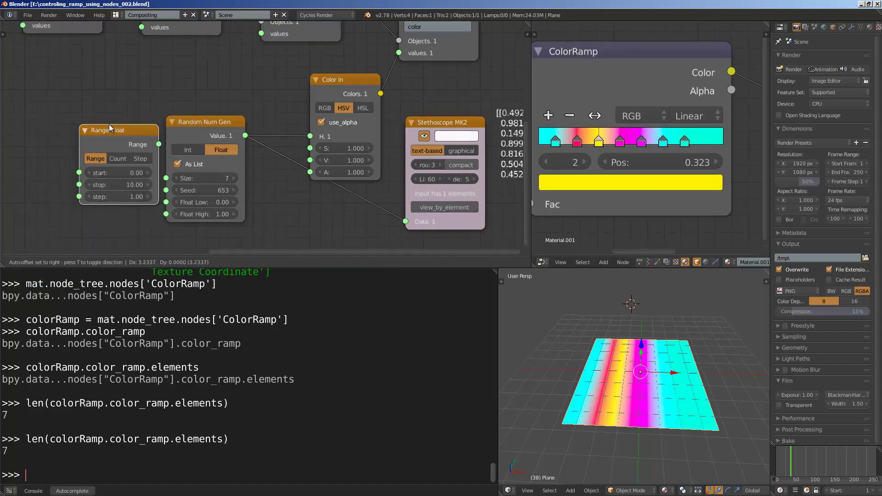
pyautogui.click(61, 109)
pyautogui.moveTo(142, 127); pyautogui.dragTo(311, 137)
# - Switch the new Range Float node to Count mode with stop 1 and count 7, and move it slightly away from Random Num Gen
pyautogui.click(101, 142)
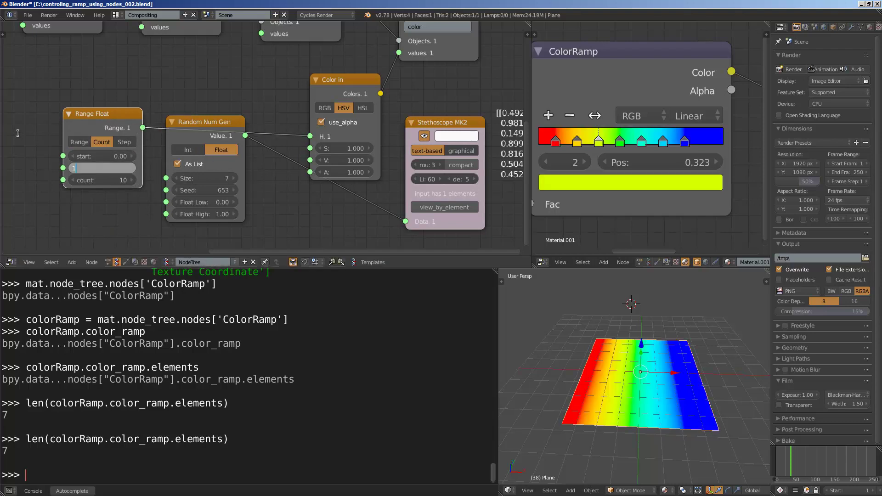
pyautogui.click(114, 180)
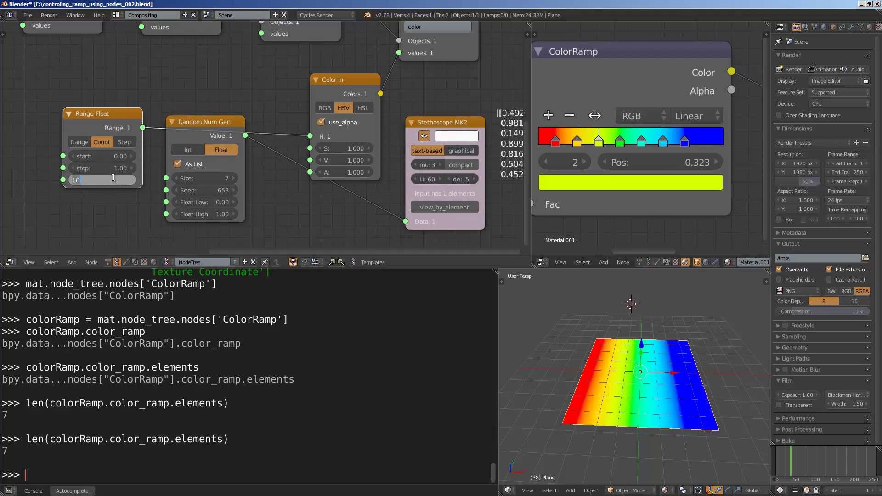
pyautogui.write('7')
pyautogui.press('Return')
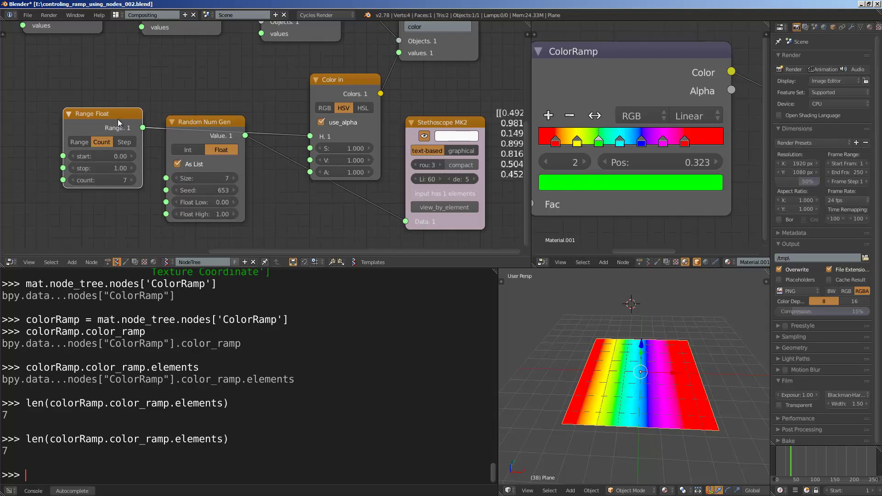
pyautogui.moveTo(118, 120); pyautogui.dragTo(103, 124)
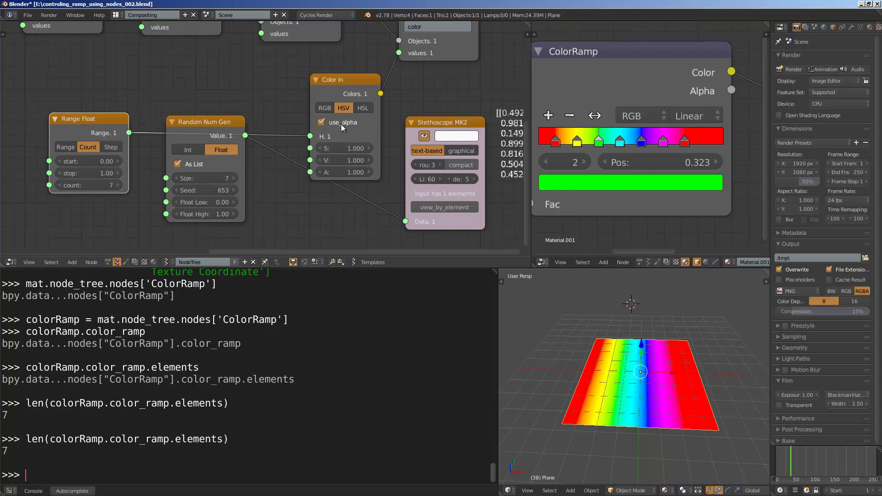
# - Set the Range Float node feeding the position Object ID Set node to start 0.18 and stop 0.67
pyautogui.moveTo(658, 403); pyautogui.dragTo(659, 407, button='middle')
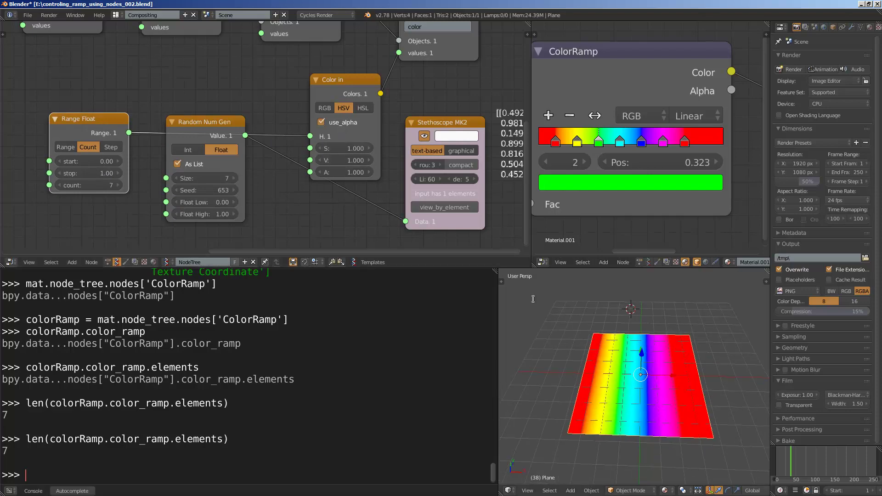
pyautogui.moveTo(244, 66); pyautogui.dragTo(235, 146, button='middle')
pyautogui.scroll(-3, 279, 137)
pyautogui.moveTo(285, 131); pyautogui.dragTo(281, 219, button='middle')
pyautogui.scroll(2, 297, 121)
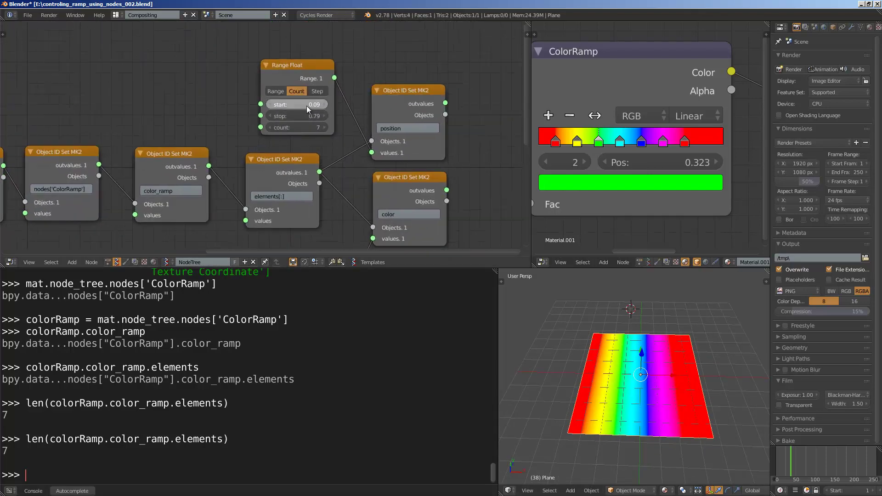
pyautogui.moveTo(307, 106); pyautogui.dragTo(310, 115)
pyautogui.moveTo(602, 391); pyautogui.dragTo(612, 408, button='middle')
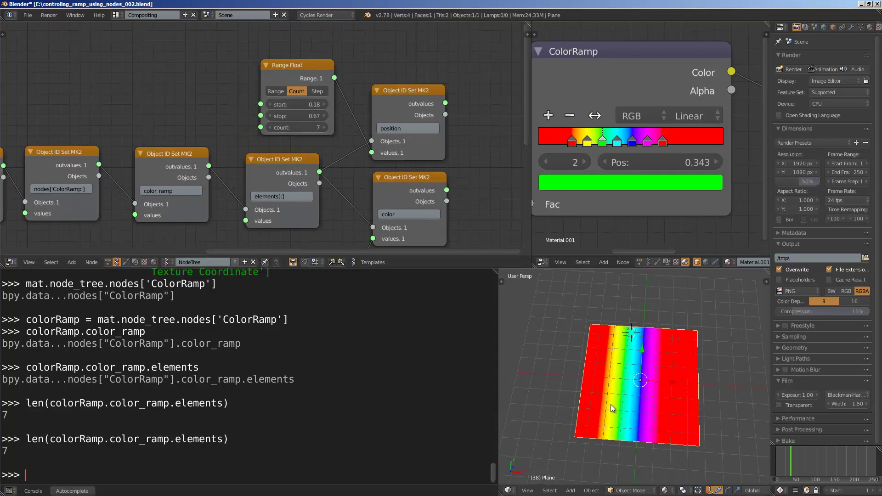
# - Set the stop value of the Range Float node that drives the ColorRamp positions to 0.79
pyautogui.moveTo(487, 225); pyautogui.dragTo(478, 213, button='middle')
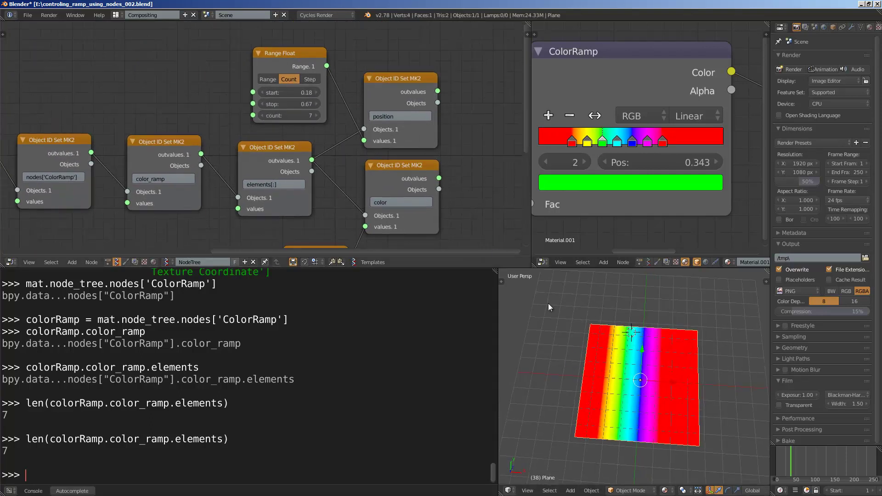
pyautogui.scroll(3, 626, 369)
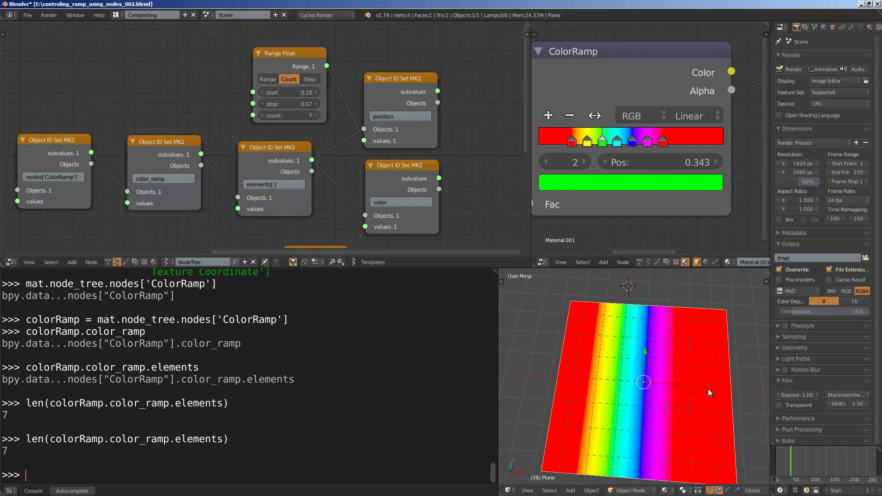
pyautogui.scroll(-1, 321, 180)
pyautogui.moveTo(303, 108); pyautogui.dragTo(306, 106)
# - Look over the Color in node's inputs and the Object ID Set chain that feeds the ColorRamp's position and color values
pyautogui.scroll(-3, 221, 140)
pyautogui.moveTo(185, 211); pyautogui.dragTo(198, 95, button='middle')
pyautogui.scroll(6, 249, 154)
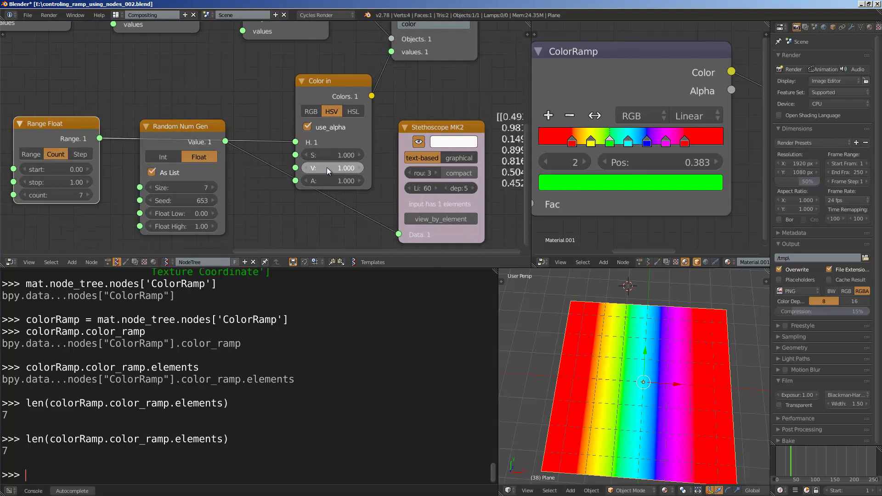
pyautogui.moveTo(326, 167); pyautogui.dragTo(439, 90)
pyautogui.scroll(-1, 434, 96)
pyautogui.moveTo(434, 98); pyautogui.dragTo(409, 121, button='middle')
pyautogui.scroll(-1, 398, 124)
pyautogui.moveTo(310, 105); pyautogui.dragTo(306, 87)
pyautogui.scroll(-1, 294, 94)
pyautogui.moveTo(287, 96); pyautogui.dragTo(301, 122, button='middle')
pyautogui.scroll(1, 388, 92)
pyautogui.moveTo(388, 91); pyautogui.dragTo(314, 158, button='middle')
pyautogui.scroll(-1, 342, 124)
pyautogui.scroll(1, 315, 158)
# - Move the color and position Object ID Set nodes slightly farther from the elements[:] node
pyautogui.moveTo(337, 144); pyautogui.dragTo(352, 142)
pyautogui.moveTo(339, 113); pyautogui.dragTo(355, 110)
pyautogui.moveTo(385, 107); pyautogui.dragTo(385, 115, button='middle')
pyautogui.scroll(-2, 627, 71)
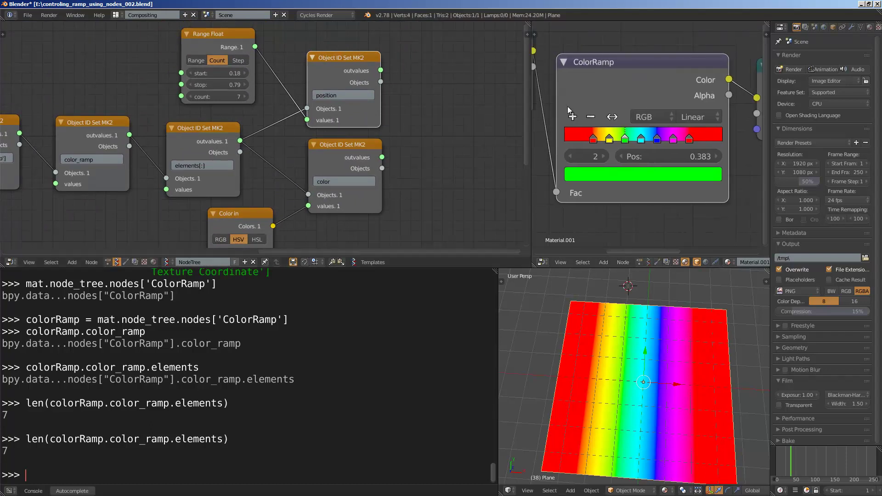
pyautogui.moveTo(375, 92); pyautogui.dragTo(379, 92, button='middle')
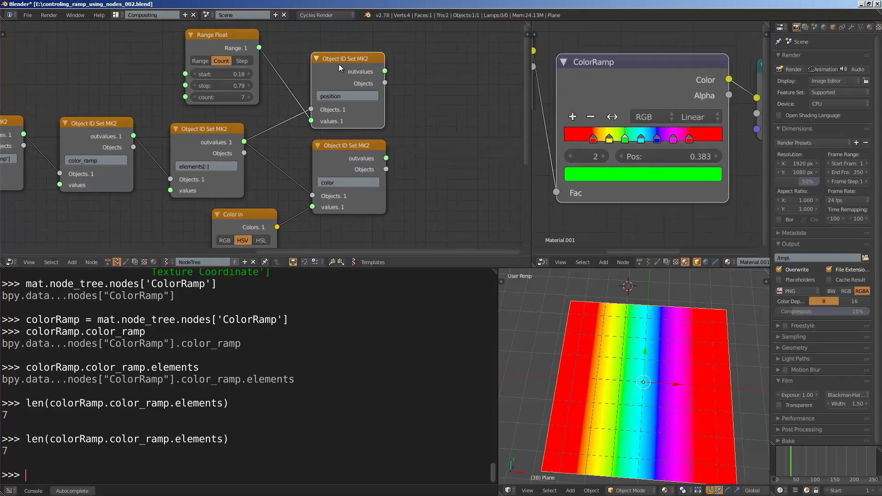
pyautogui.moveTo(338, 63); pyautogui.dragTo(341, 59)
# - Move the ColorRamp node slightly and widen the material node editor at the expense of the Sverchok editor
pyautogui.moveTo(611, 82); pyautogui.dragTo(624, 79)
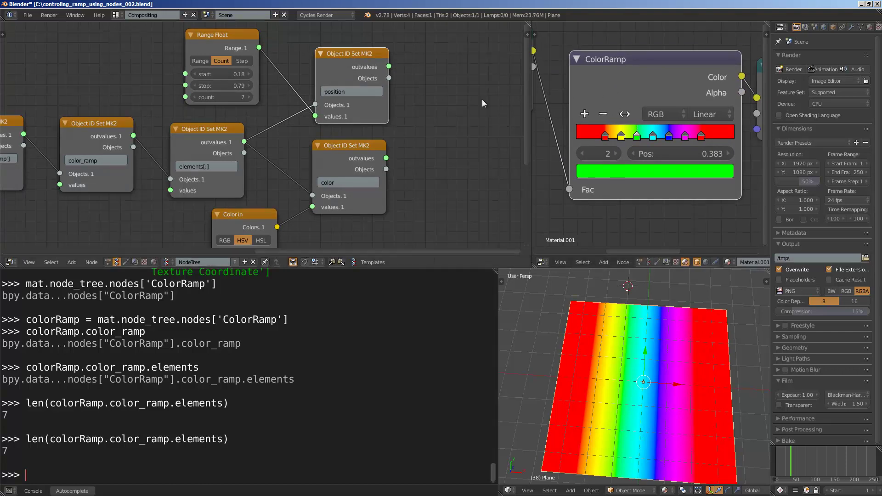
pyautogui.scroll(-1, 469, 106)
pyautogui.moveTo(611, 78); pyautogui.dragTo(585, 83, button='middle')
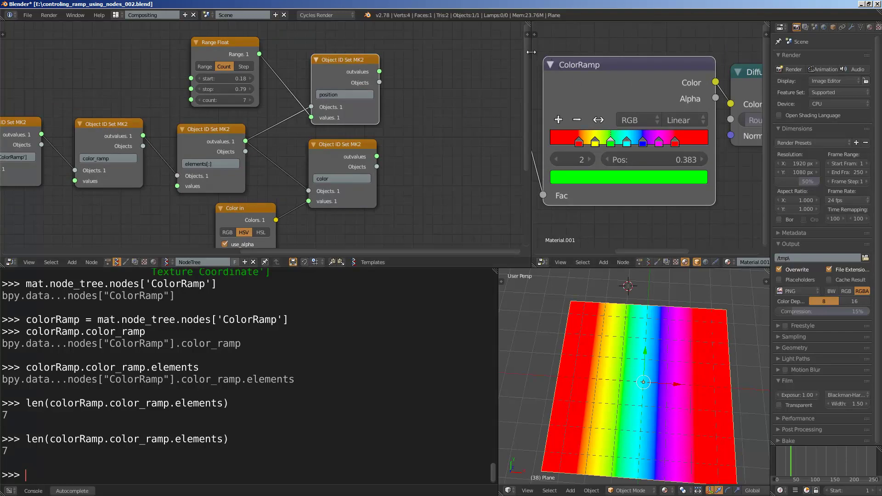
pyautogui.moveTo(531, 54); pyautogui.dragTo(486, 62)
pyautogui.scroll(-2, 387, 105)
pyautogui.moveTo(381, 105); pyautogui.dragTo(377, 106, button='middle')
pyautogui.scroll(2, 237, 93)
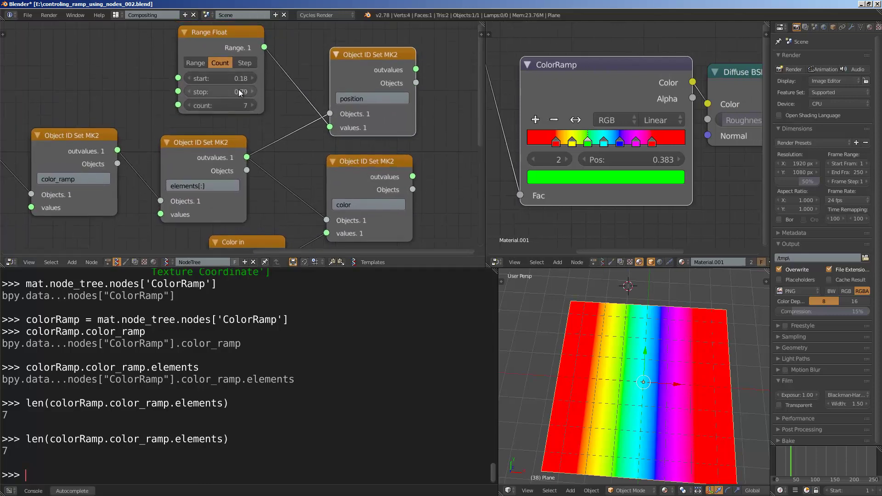
# - Move the Range Float node aside and insert a List Shift node on its link to the position Object ID Set node
pyautogui.moveTo(189, 45); pyautogui.dragTo(138, 48)
pyautogui.hotkey('shift', 'a')
pyautogui.click(265, 65)
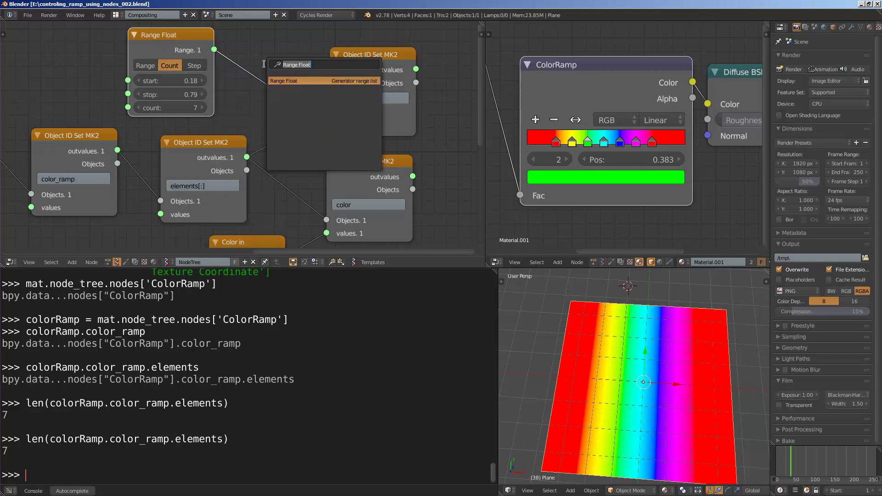
pyautogui.write('list sh')
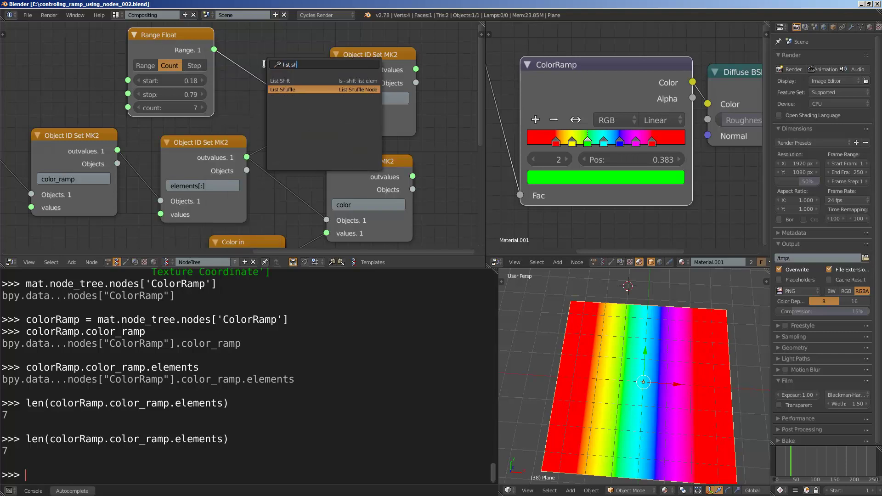
pyautogui.press('Return')
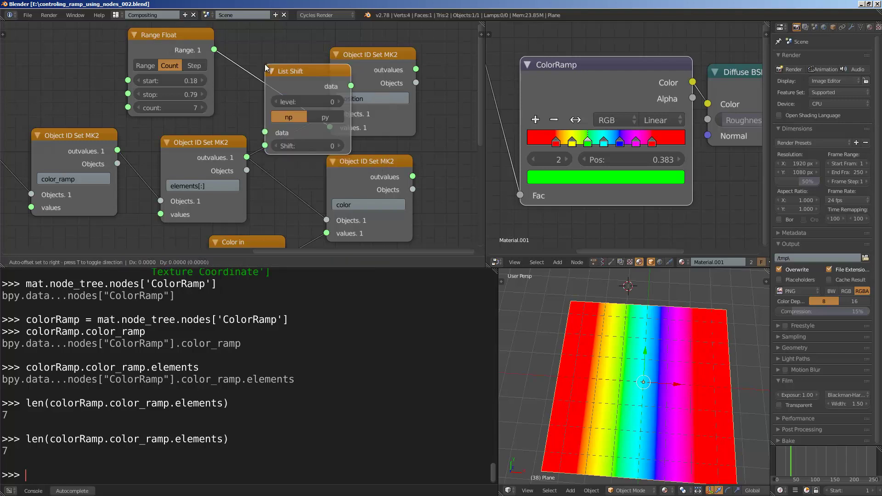
pyautogui.click(230, 247)
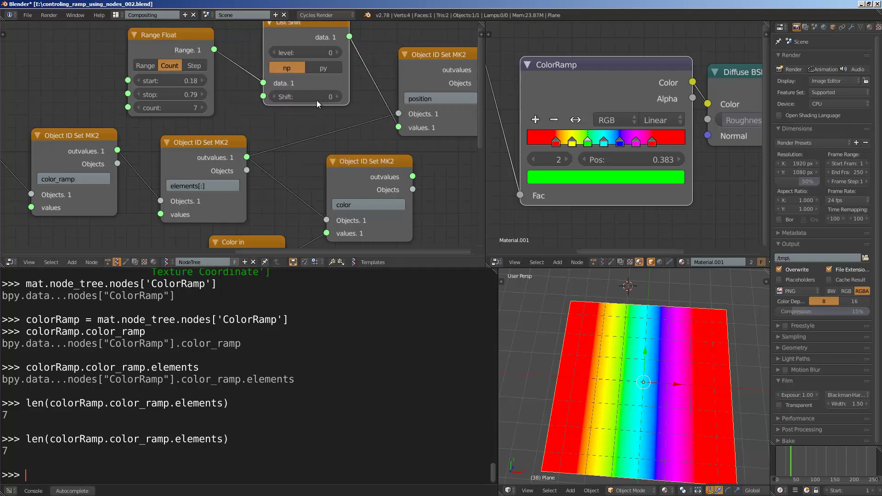
# - Set the List Shift node's level to 1 and try increasing Shift values up to 111, then try other levels
pyautogui.moveTo(316, 96); pyautogui.dragTo(348, 97)
pyautogui.click(335, 54)
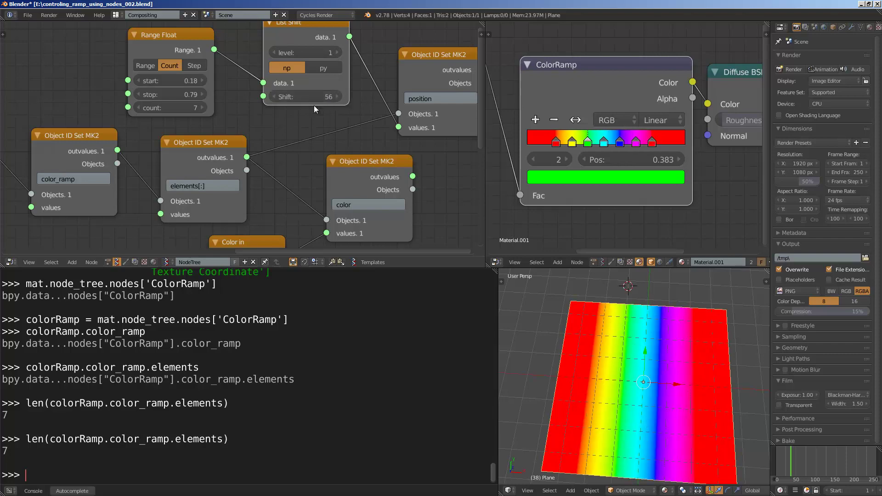
pyautogui.click(339, 93)
pyautogui.click(340, 92)
pyautogui.click(339, 93)
pyautogui.click(339, 93)
pyautogui.click(339, 93)
pyautogui.click(340, 93)
pyautogui.click(339, 93)
pyautogui.click(339, 92)
pyautogui.click(339, 92)
pyautogui.click(339, 93)
pyautogui.click(339, 92)
pyautogui.moveTo(323, 93)
pyautogui.mouseDown()
pyautogui.moveTo(341, 93)
pyautogui.moveTo(322, 95)
pyautogui.mouseUp()
pyautogui.click(337, 53)
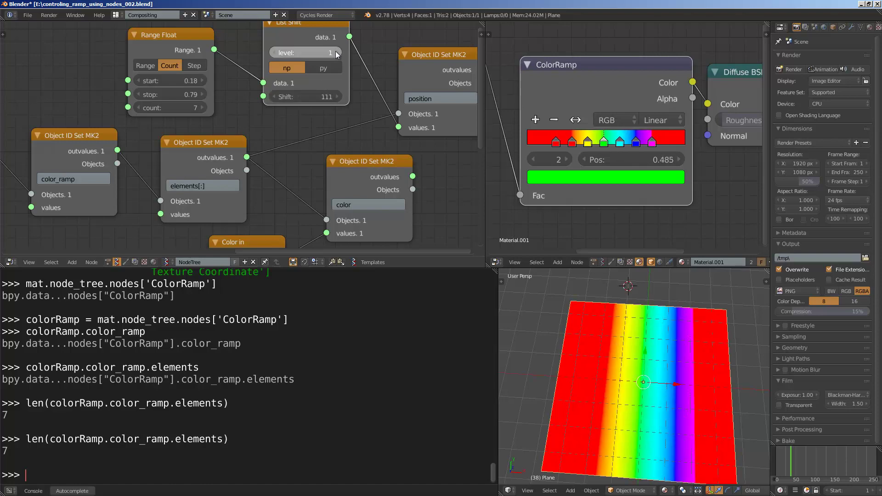
pyautogui.click(277, 50)
# - Replace the List Shift node with a List Shuffle node linking Range Float's Range output to the position node's values input
pyautogui.moveTo(301, 27); pyautogui.dragTo(298, 39)
pyautogui.press('x')
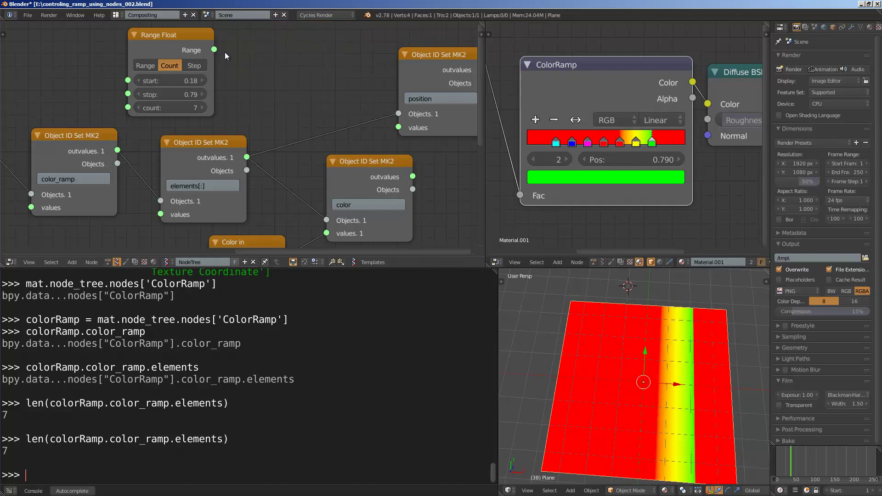
pyautogui.hotkey('alt', 'space')
pyautogui.write('list sh')
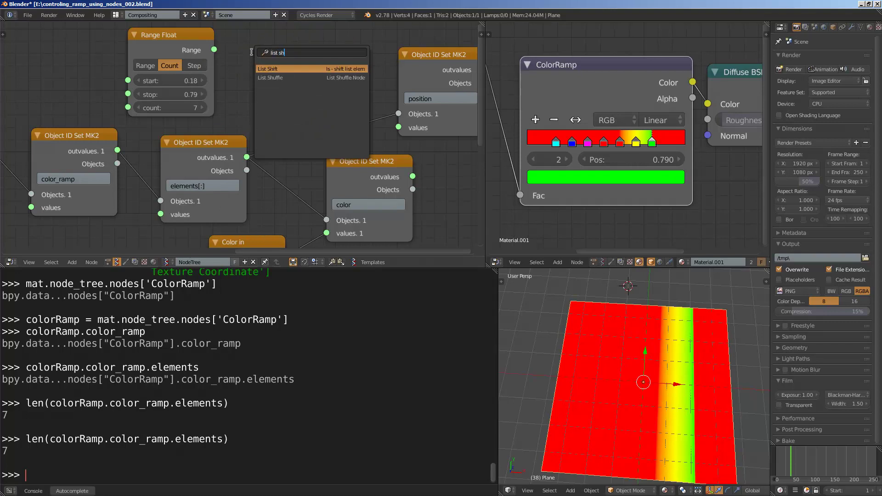
pyautogui.press('Down')
pyautogui.press('Return')
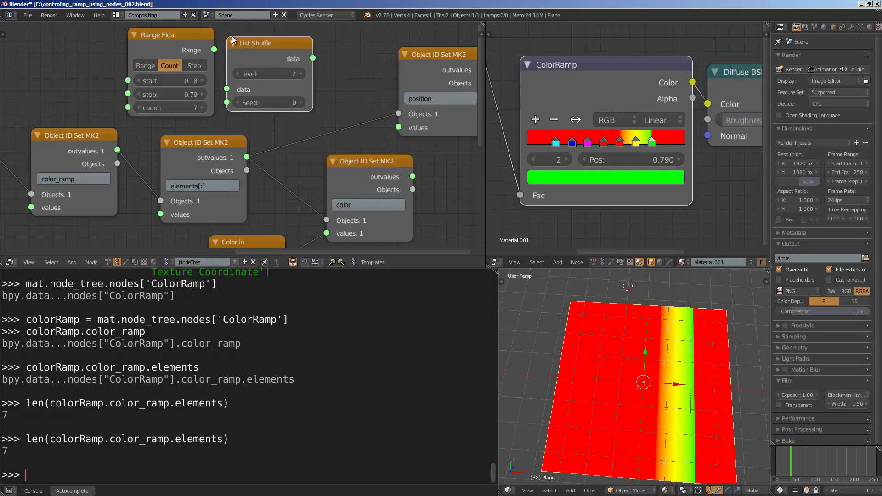
pyautogui.click(269, 49)
pyautogui.moveTo(214, 49); pyautogui.dragTo(223, 63)
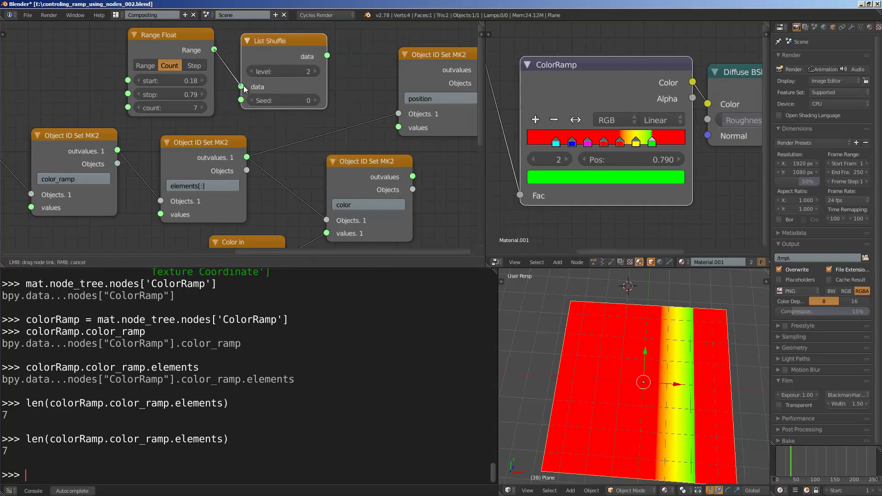
pyautogui.moveTo(250, 88); pyautogui.dragTo(243, 87)
pyautogui.moveTo(326, 56); pyautogui.dragTo(397, 127)
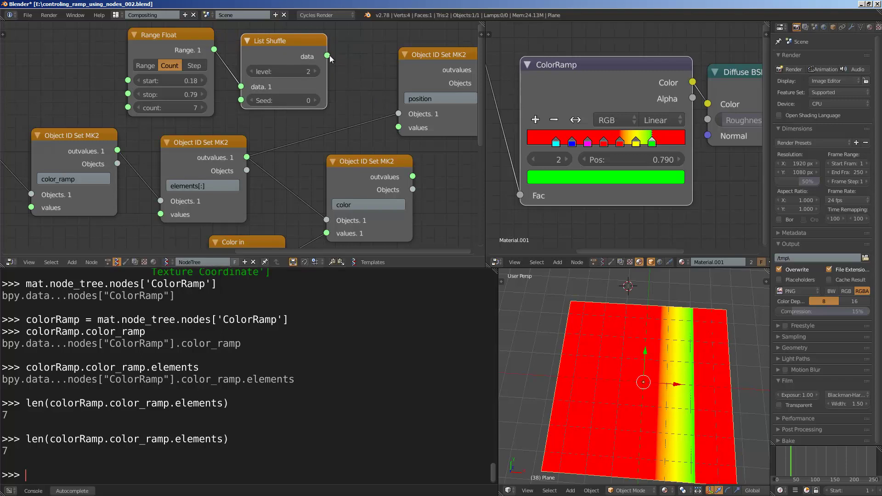
pyautogui.moveTo(325, 47); pyautogui.dragTo(398, 127)
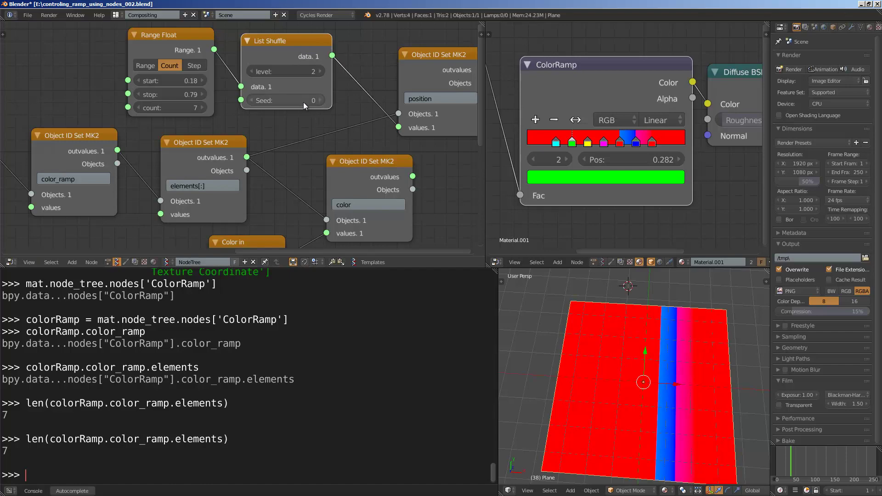
# - Try different Seed and level values on the List Shuffle node
pyautogui.moveTo(302, 101); pyautogui.dragTo(320, 102)
pyautogui.moveTo(277, 72); pyautogui.dragTo(271, 72)
pyautogui.moveTo(299, 100)
pyautogui.mouseDown()
pyautogui.moveTo(286, 101)
pyautogui.moveTo(299, 95)
pyautogui.mouseUp()
pyautogui.click(319, 71)
# - Remove the List Shuffle node so Range Float links directly to the position node's values, and save the blend file over the existing one
pyautogui.hotkey('ctrl', 'x')
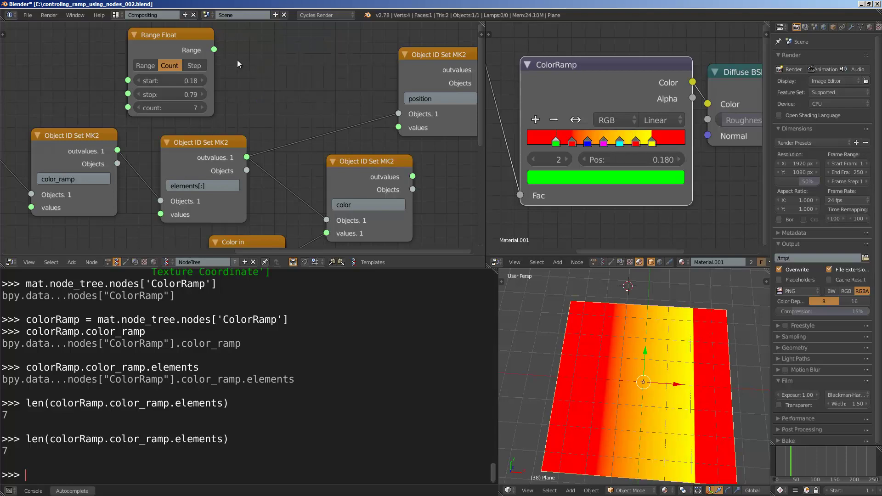
pyautogui.moveTo(347, 92); pyautogui.dragTo(330, 76, button='middle')
pyautogui.scroll(-3, 330, 78)
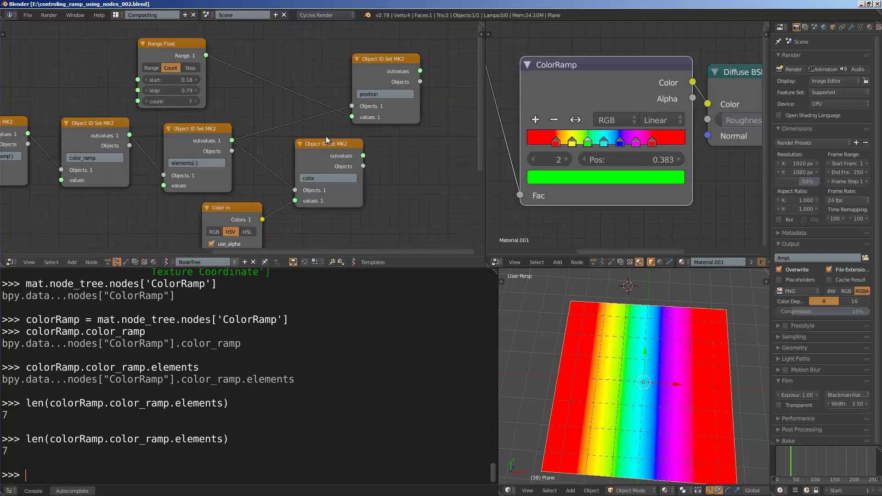
pyautogui.moveTo(323, 132); pyautogui.dragTo(265, 106, button='middle')
pyautogui.hotkey('ctrl', 's')
pyautogui.press('Return')
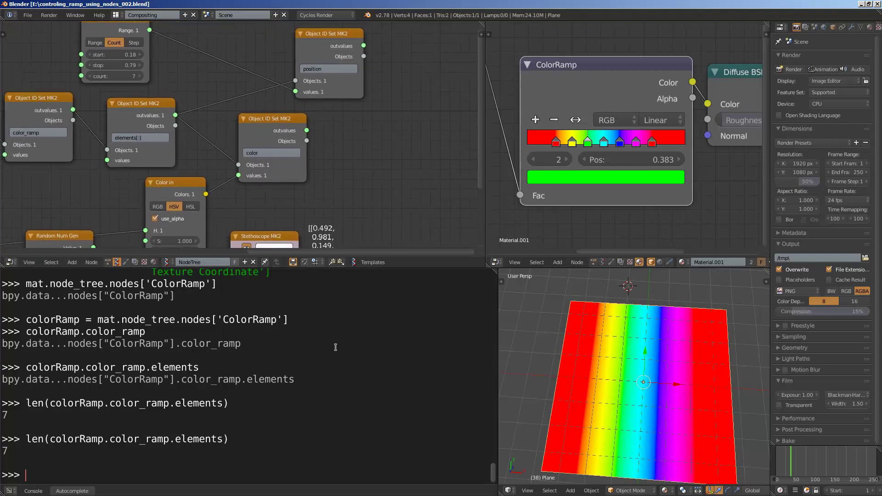
# - Set the Random Num Gen node's seed to 679
pyautogui.click(606, 120)
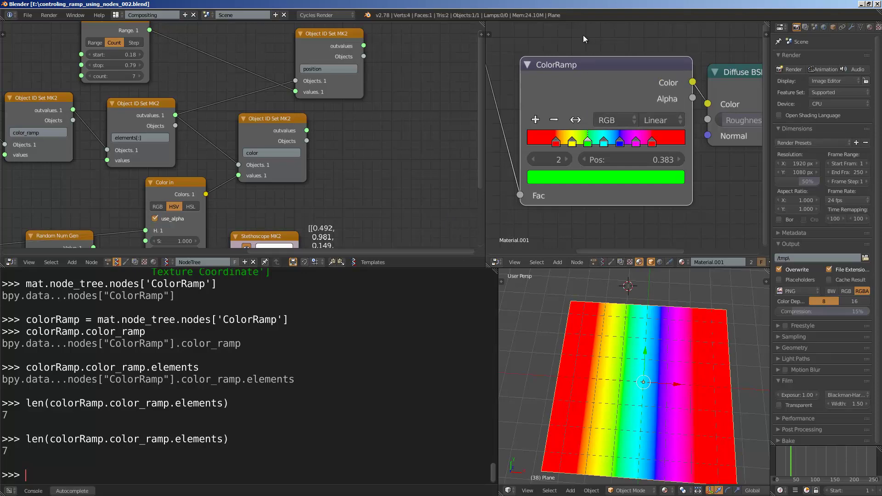
pyautogui.scroll(-2, 357, 189)
pyautogui.moveTo(356, 189); pyautogui.dragTo(396, 138, button='middle')
pyautogui.click(311, 171)
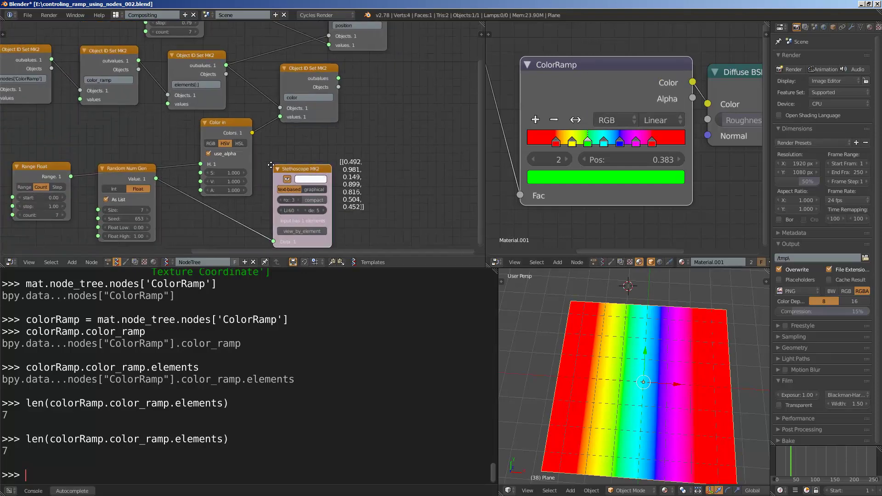
pyautogui.scroll(2, 200, 158)
pyautogui.moveTo(200, 158); pyautogui.dragTo(331, 117, button='middle')
pyautogui.scroll(2, 228, 157)
pyautogui.moveTo(305, 146); pyautogui.dragTo(320, 142, button='middle')
pyautogui.moveTo(275, 193); pyautogui.dragTo(287, 193)
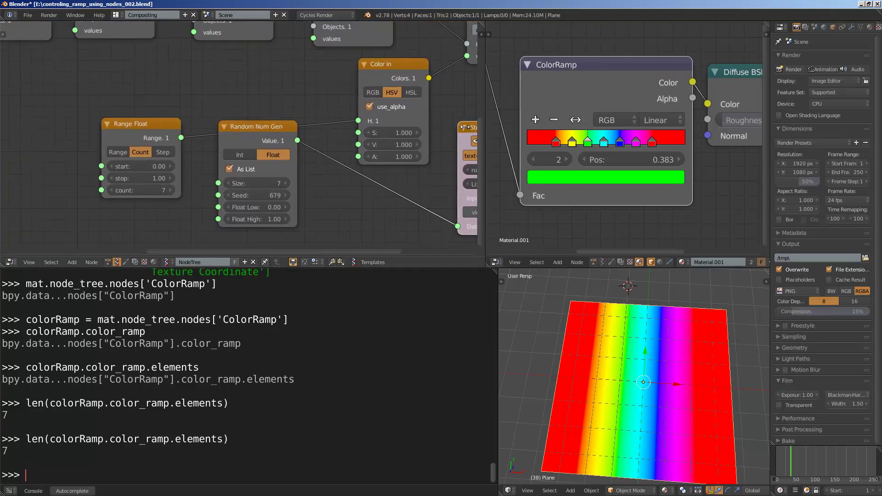
# - Add stops to the material's ColorRamp up to 32 and rerun len(colorRamp.color_ramp.elements) in the Python console
pyautogui.click(536, 120)
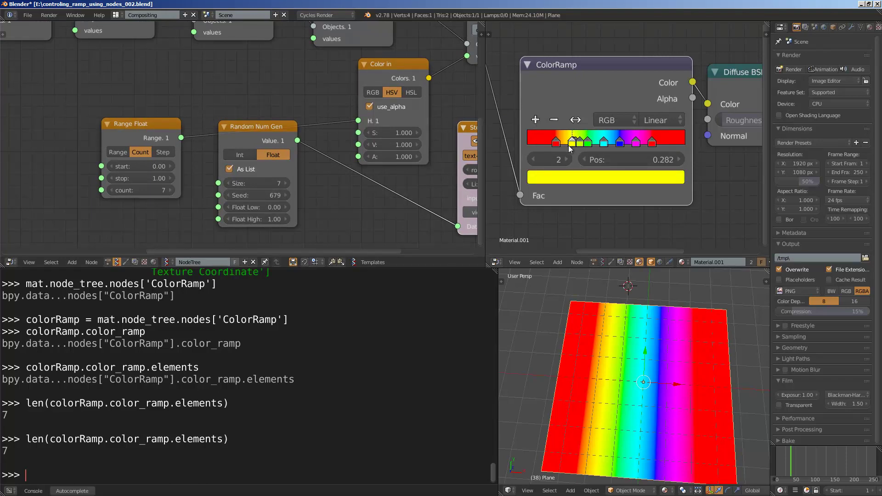
pyautogui.moveTo(569, 146); pyautogui.dragTo(583, 134)
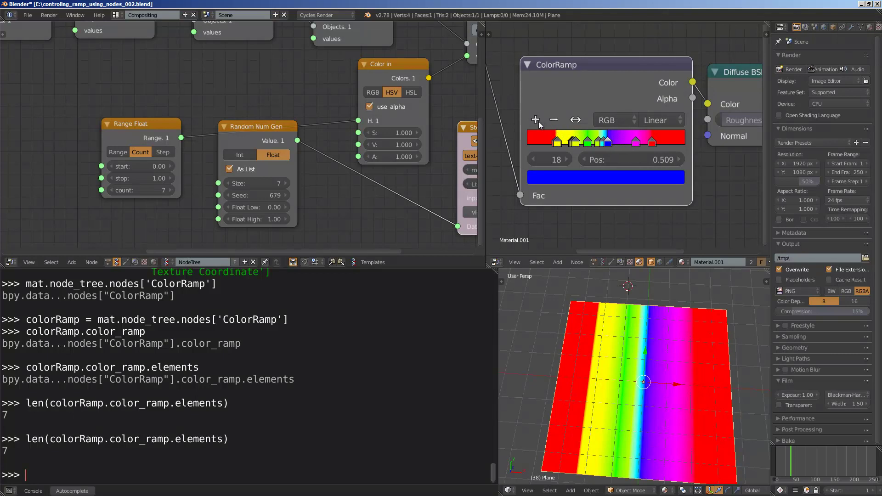
pyautogui.click(539, 123)
pyautogui.click(539, 123)
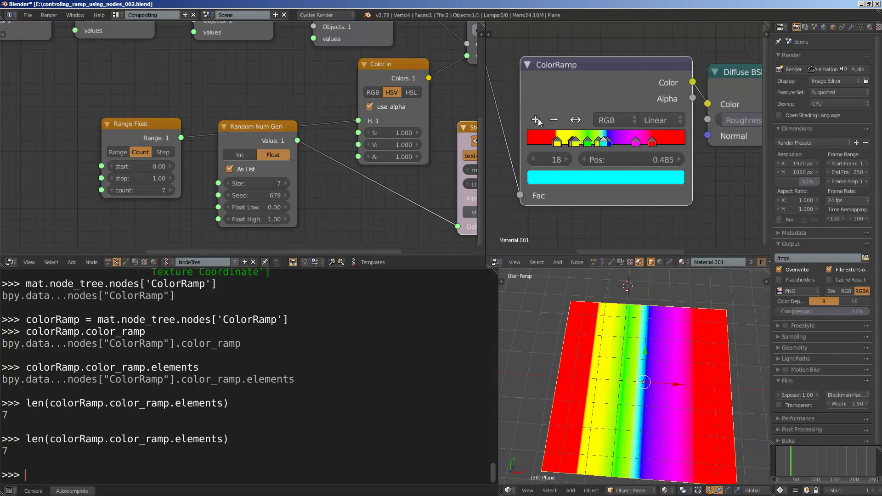
pyautogui.press('Up')
pyautogui.press('Return')
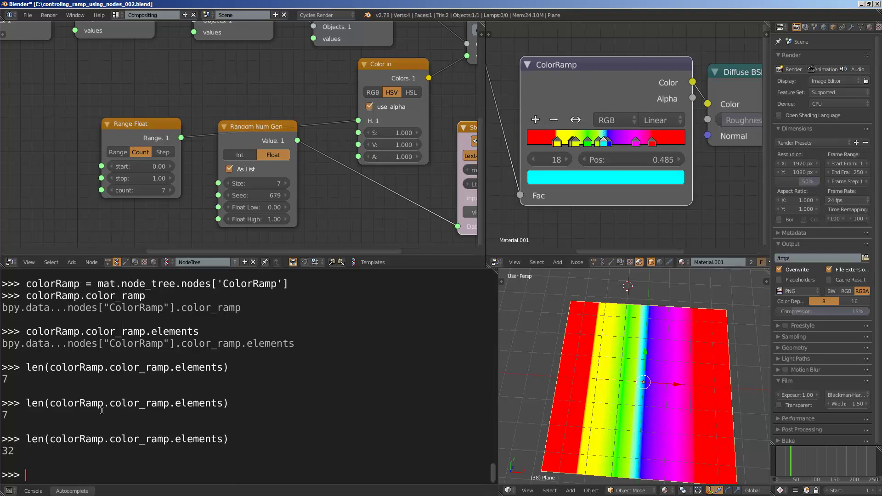
# - Set the Random Num Gen node's Size to 32
pyautogui.moveTo(219, 168); pyautogui.dragTo(190, 157, button='middle')
pyautogui.click(252, 171)
pyautogui.write('32')
pyautogui.press('Return')
pyautogui.scroll(-3, 227, 107)
# - Set the count of the Range Float node feeding the position Object ID Set node to 32 and save the blend file
pyautogui.scroll(1, 227, 106)
pyautogui.moveTo(228, 106); pyautogui.dragTo(215, 179, button='middle')
pyautogui.moveTo(271, 42); pyautogui.dragTo(222, 131, button='middle')
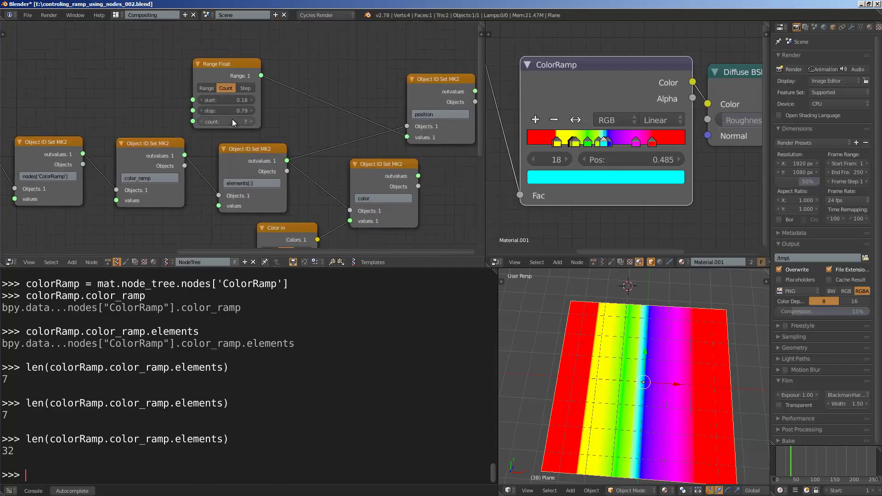
pyautogui.press('Return')
pyautogui.moveTo(300, 128); pyautogui.dragTo(302, 112, button='middle')
pyautogui.hotkey('ctrl', 's')
# - Set the start of the Range Float node driving the ColorRamp positions to 0 and its stop to 1
pyautogui.scroll(2, 301, 112)
pyautogui.scroll(-1, 293, 110)
pyautogui.click(238, 79)
pyautogui.write('0')
pyautogui.press('Tab')
pyautogui.write('1')
pyautogui.press('Return')
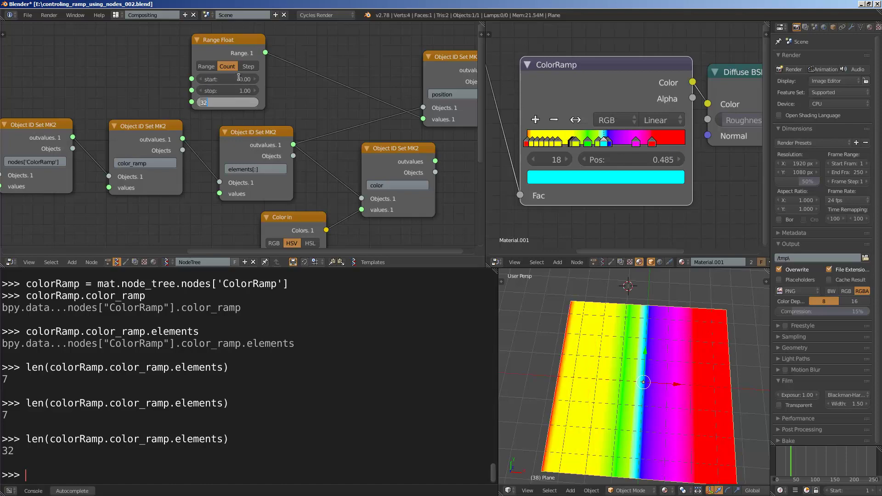
# - Set the count of the Range Float node feeding the Color in node's hue to 32 and save the blend file
pyautogui.scroll(-1, 601, 368)
pyautogui.moveTo(600, 368); pyautogui.dragTo(608, 368, button='middle')
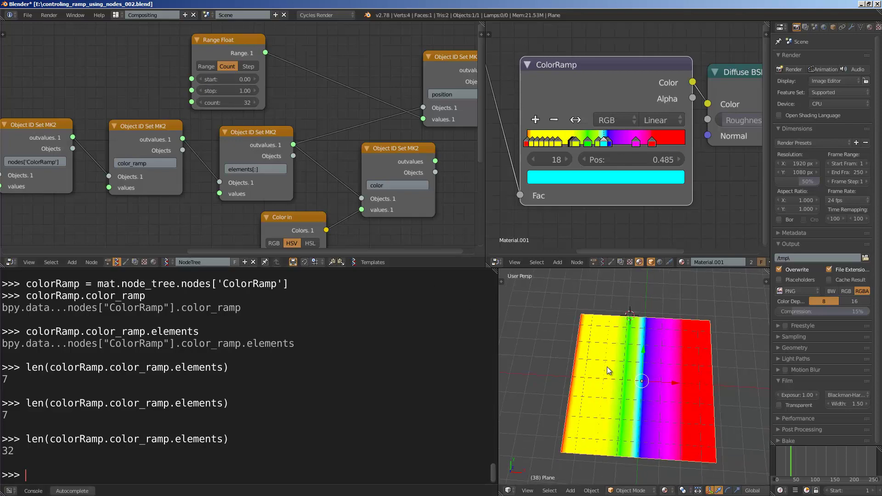
pyautogui.moveTo(581, 140); pyautogui.dragTo(582, 123, button='middle')
pyautogui.scroll(-1, 271, 198)
pyautogui.moveTo(271, 198); pyautogui.dragTo(298, 80, button='middle')
pyautogui.moveTo(108, 150); pyautogui.dragTo(100, 128)
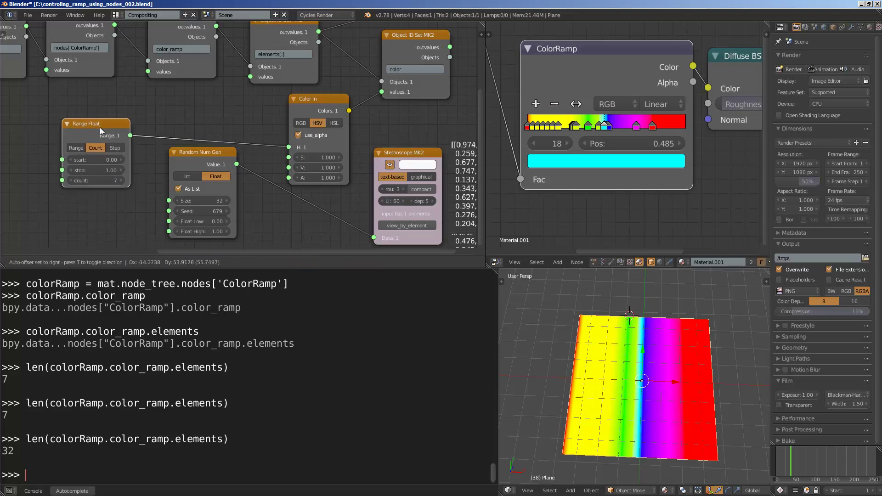
pyautogui.click(96, 182)
pyautogui.write('32')
pyautogui.press('Return')
pyautogui.moveTo(565, 352); pyautogui.dragTo(578, 340, button='middle')
pyautogui.hotkey('ctrl', 's')
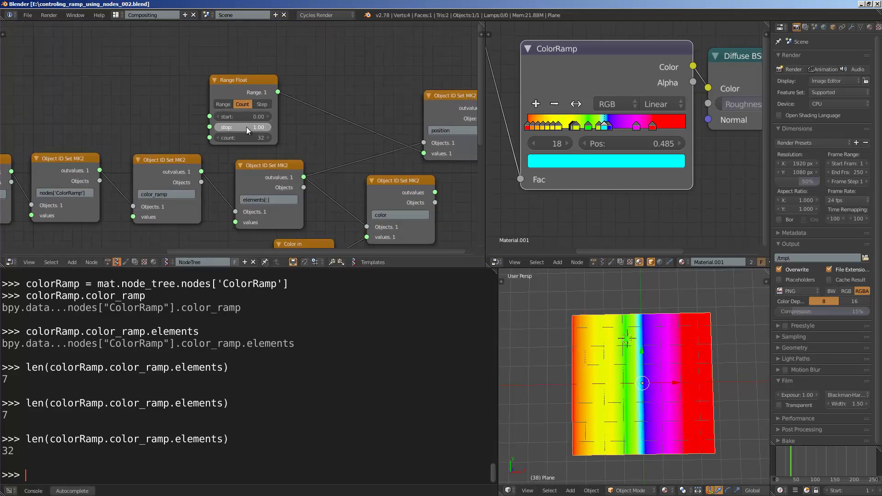
# - Adjust the Range Float node driving the stop positions to start 0.06 and stop 0.96, saving the blend file
pyautogui.moveTo(252, 126)
pyautogui.mouseDown()
pyautogui.moveTo(244, 114)
pyautogui.moveTo(263, 126)
pyautogui.mouseUp()
pyautogui.moveTo(426, 155); pyautogui.dragTo(347, 141, button='middle')
pyautogui.hotkey('ctrl', 's')
pyautogui.moveTo(170, 124); pyautogui.dragTo(219, 122, button='middle')
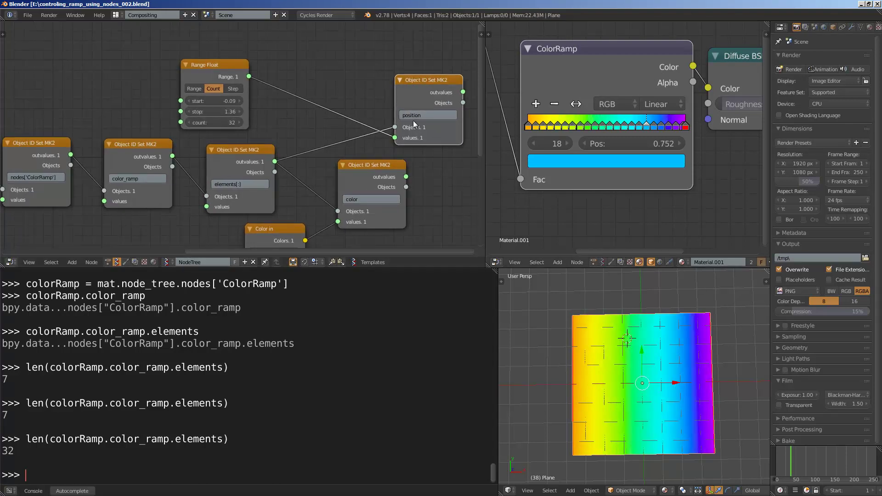
pyautogui.moveTo(220, 100); pyautogui.dragTo(156, 109)
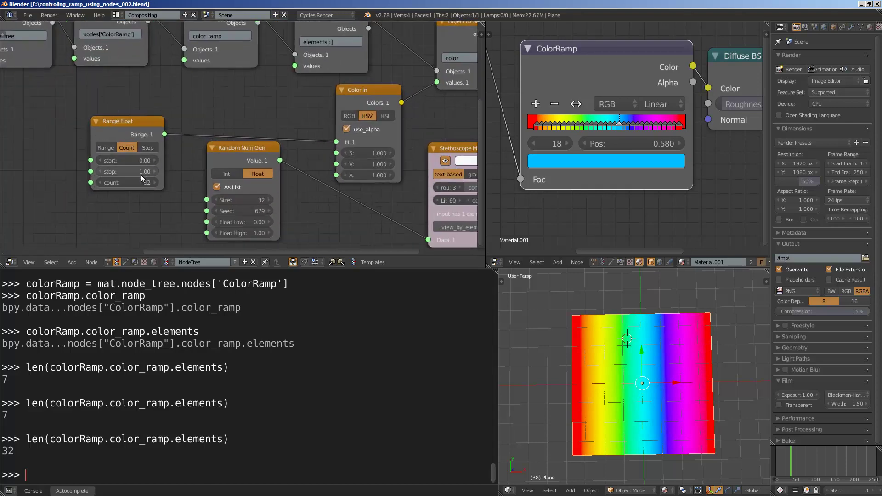
# - Try counts of 7 and 8 on the hue Range Float node to repeat the colors across the ramp
pyautogui.moveTo(140, 180); pyautogui.dragTo(123, 181)
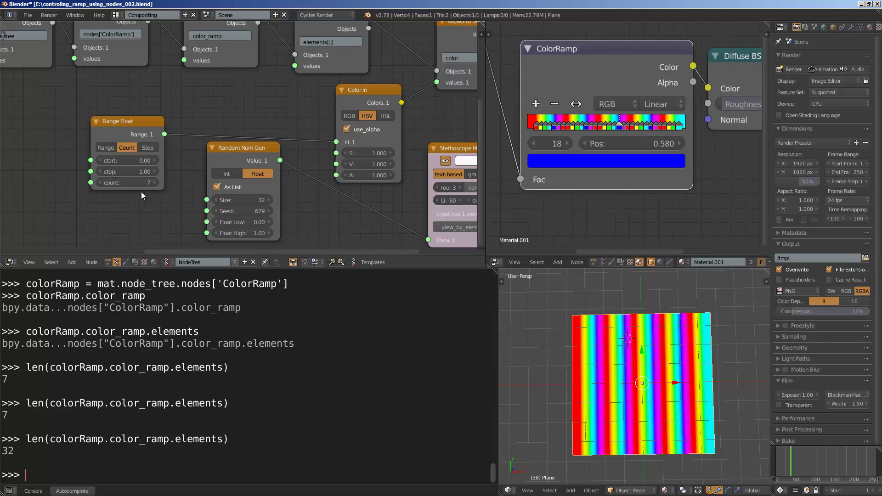
pyautogui.moveTo(329, 117); pyautogui.dragTo(304, 123, button='middle')
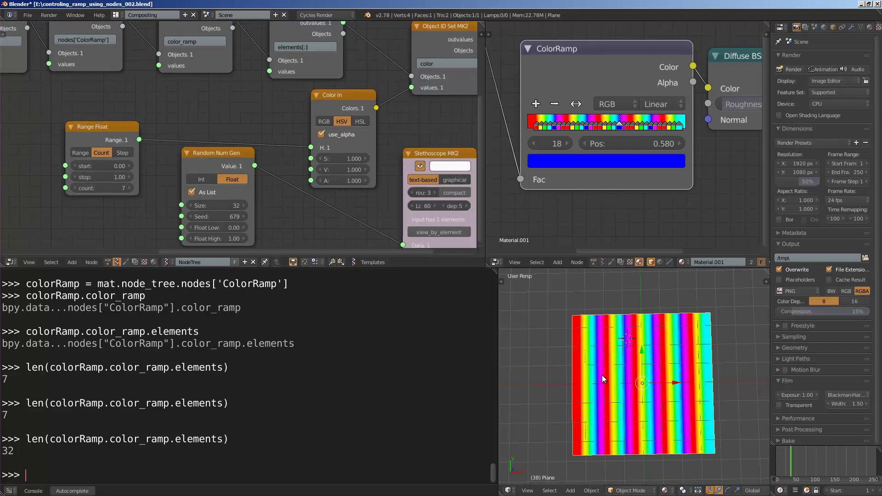
pyautogui.moveTo(603, 379); pyautogui.dragTo(605, 387, button='middle')
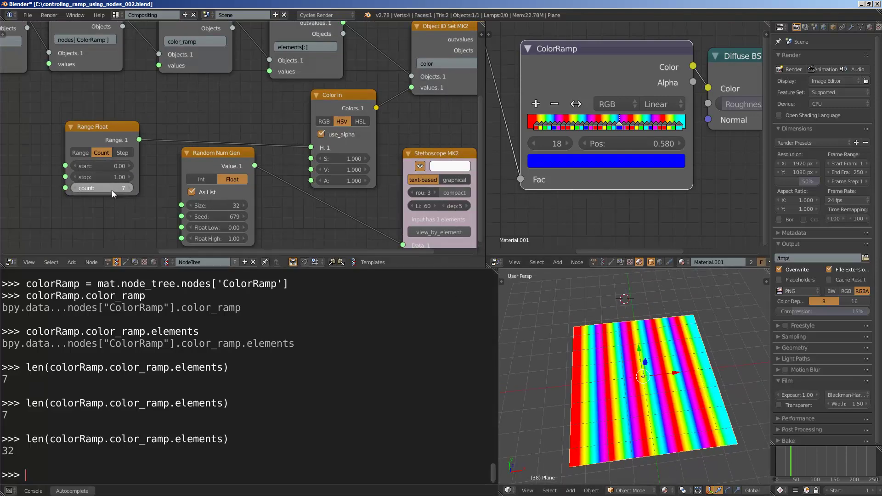
pyautogui.moveTo(110, 191); pyautogui.dragTo(112, 191)
pyautogui.moveTo(112, 134); pyautogui.dragTo(120, 123)
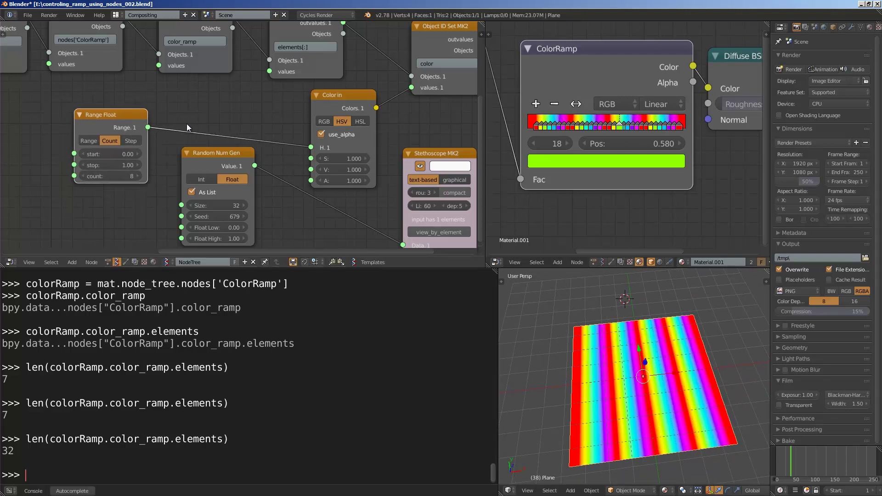
# - Examine the Sverchok node tree alongside the material's ColorRamp node and its repeated colors
pyautogui.scroll(-8, 187, 127)
pyautogui.moveTo(207, 125)
pyautogui.mouseDown(button='middle')
pyautogui.moveTo(239, 123)
pyautogui.moveTo(272, 143)
pyautogui.moveTo(296, 133)
pyautogui.moveTo(209, 118)
pyautogui.mouseUp(button='middle')
pyautogui.scroll(6, 272, 142)
pyautogui.moveTo(320, 167); pyautogui.dragTo(108, 130, button='middle')
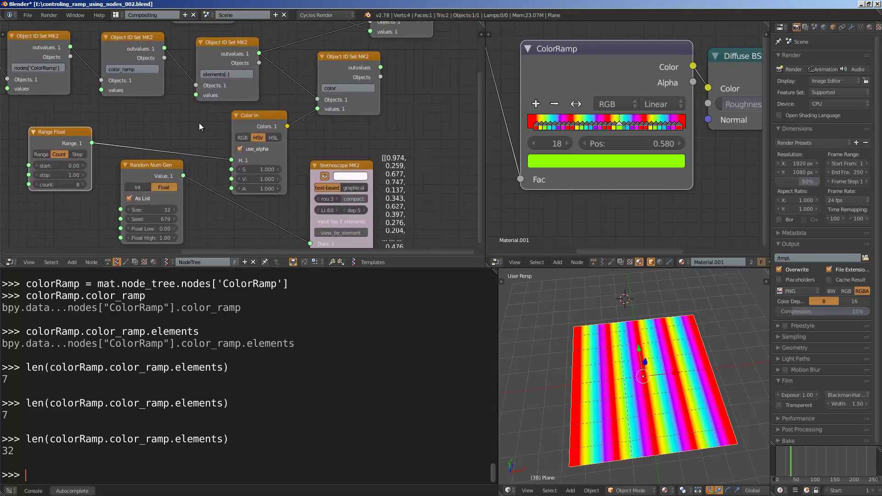
pyautogui.moveTo(199, 123); pyautogui.dragTo(240, 135, button='middle')
pyautogui.scroll(-2, 517, 150)
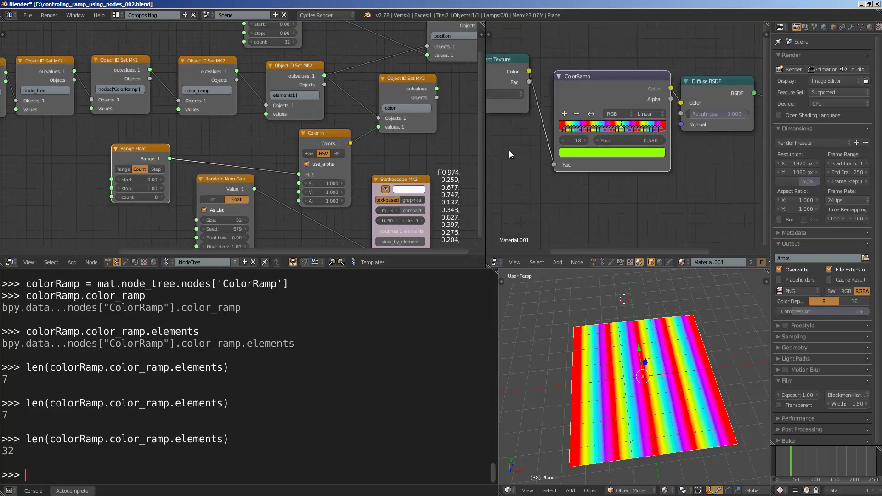
pyautogui.scroll(1, 574, 82)
pyautogui.scroll(-1, 580, 75)
pyautogui.moveTo(580, 73); pyautogui.dragTo(598, 77, button='middle')
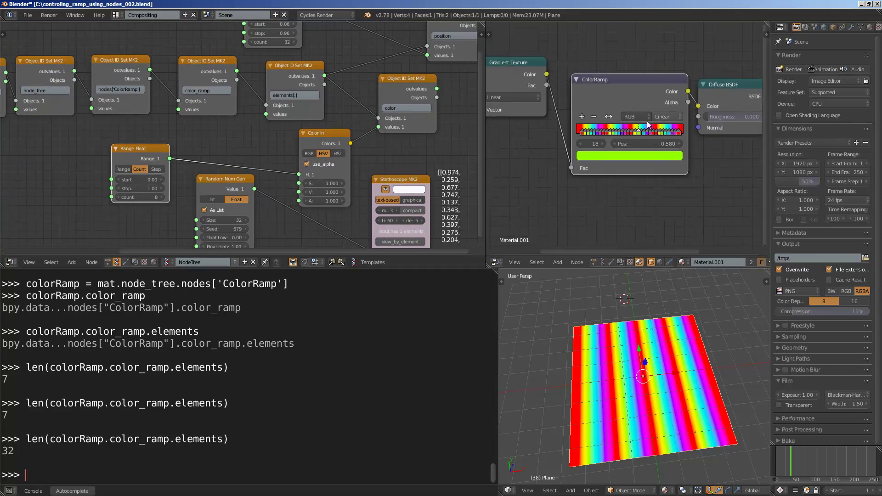
# - Connect the Random Num Gen value to the Color in node's H input and set its seed to 811
pyautogui.moveTo(260, 108); pyautogui.dragTo(219, 102, button='middle')
pyautogui.moveTo(214, 142); pyautogui.dragTo(189, 140, button='middle')
pyautogui.moveTo(220, 169); pyautogui.dragTo(208, 109, button='middle')
pyautogui.scroll(3, 262, 109)
pyautogui.moveTo(334, 113); pyautogui.dragTo(331, 119)
pyautogui.moveTo(218, 112); pyautogui.dragTo(230, 128, button='middle')
pyautogui.moveTo(141, 177); pyautogui.dragTo(167, 181, button='middle')
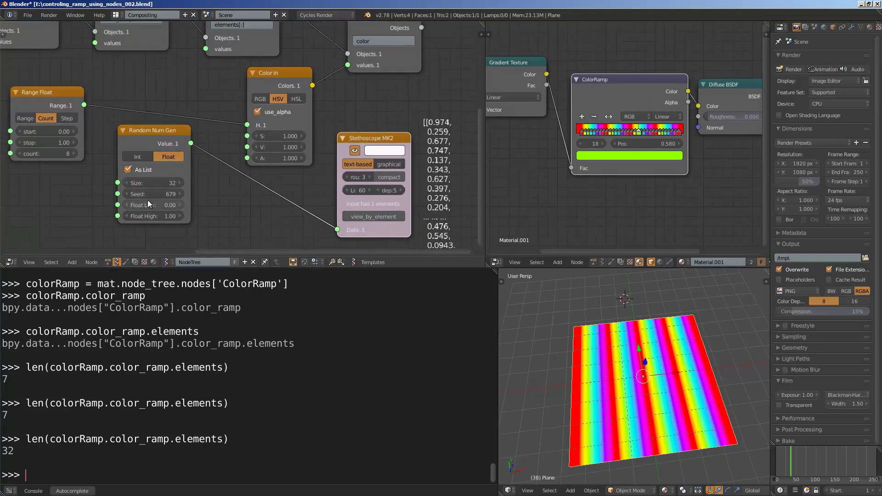
pyautogui.moveTo(152, 194); pyautogui.dragTo(183, 195)
pyautogui.moveTo(170, 138); pyautogui.dragTo(166, 141)
pyautogui.moveTo(188, 146); pyautogui.dragTo(249, 127)
pyautogui.moveTo(156, 192); pyautogui.dragTo(174, 196)
# - Set the hue Range Float count to 32, try it on the H input, and reconnect Random Num Gen there
pyautogui.click(63, 152)
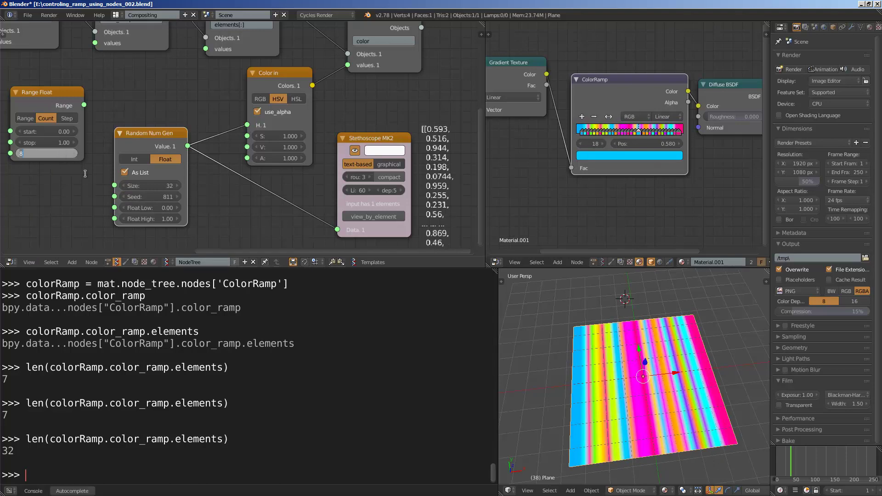
pyautogui.write('32')
pyautogui.press('Return')
pyautogui.moveTo(85, 106); pyautogui.dragTo(247, 125)
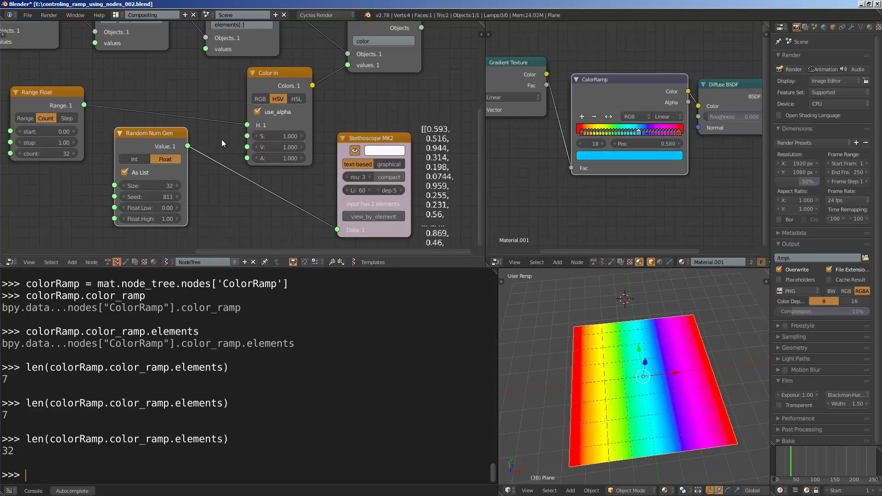
pyautogui.moveTo(188, 146); pyautogui.dragTo(247, 125)
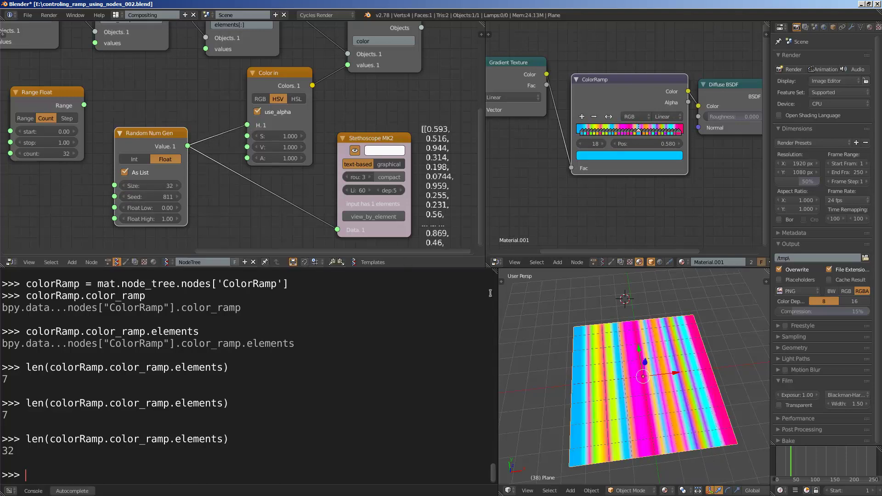
# - Duplicate the Random Num Gen node, feed the copy into the Color in S input, and limit it to Float Low 0.24 and Float High 0.55
pyautogui.moveTo(161, 135); pyautogui.dragTo(147, 95)
pyautogui.hotkey('shift', 'd')
pyautogui.click(150, 193)
pyautogui.moveTo(279, 138); pyautogui.dragTo(266, 137)
pyautogui.moveTo(217, 192); pyautogui.dragTo(220, 187, button='middle')
pyautogui.moveTo(179, 199); pyautogui.dragTo(250, 131)
pyautogui.moveTo(195, 223); pyautogui.dragTo(208, 165, button='middle')
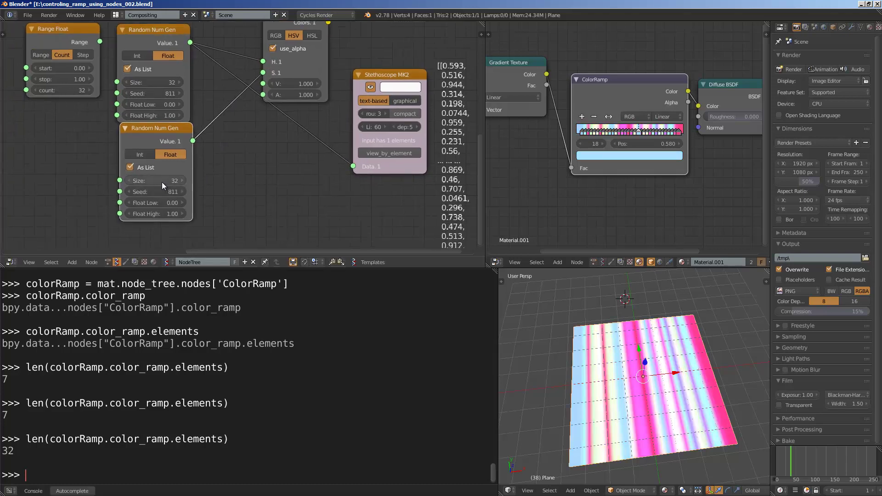
pyautogui.moveTo(160, 203)
pyautogui.mouseDown()
pyautogui.moveTo(180, 202)
pyautogui.moveTo(152, 212)
pyautogui.moveTo(154, 202)
pyautogui.mouseUp()
pyautogui.moveTo(228, 182); pyautogui.dragTo(216, 207, button='middle')
# - Duplicate the saturation Random Num Gen node and connect the copy to the Color in node's V input
pyautogui.moveTo(166, 158); pyautogui.dragTo(122, 168)
pyautogui.hotkey('shift', 'd')
pyautogui.click(237, 198)
pyautogui.moveTo(229, 198); pyautogui.dragTo(251, 108)
pyautogui.moveTo(197, 188); pyautogui.dragTo(198, 148, button='middle')
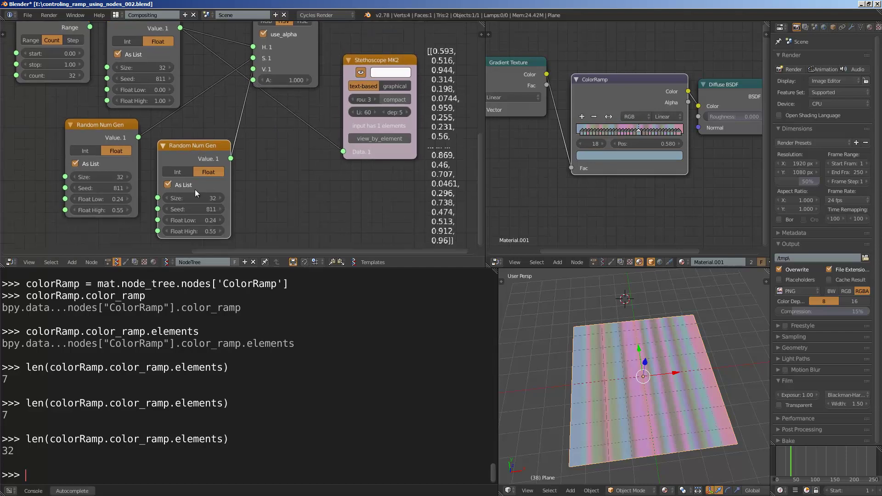
# - Change the seed of the V input's Random Num Gen, set the hue generator's seed to 830, and save the blend file
pyautogui.moveTo(197, 208); pyautogui.dragTo(222, 205)
pyautogui.moveTo(118, 79); pyautogui.dragTo(140, 107, button='middle')
pyautogui.moveTo(171, 103); pyautogui.dragTo(184, 105)
pyautogui.moveTo(200, 115); pyautogui.dragTo(206, 153, button='middle')
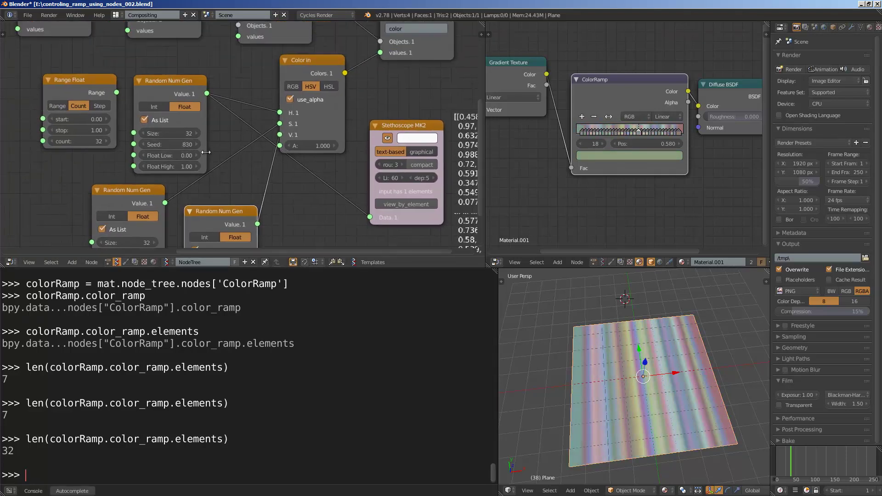
pyautogui.hotkey('ctrl', 's')
# - Widen the material node editor to fit the chain from Texture Coordinate to Material Output
pyautogui.scroll(-1, 652, 216)
pyautogui.moveTo(649, 205); pyautogui.dragTo(648, 224, button='middle')
pyautogui.scroll(3, 632, 170)
pyautogui.click(612, 116)
pyautogui.scroll(1, 601, 110)
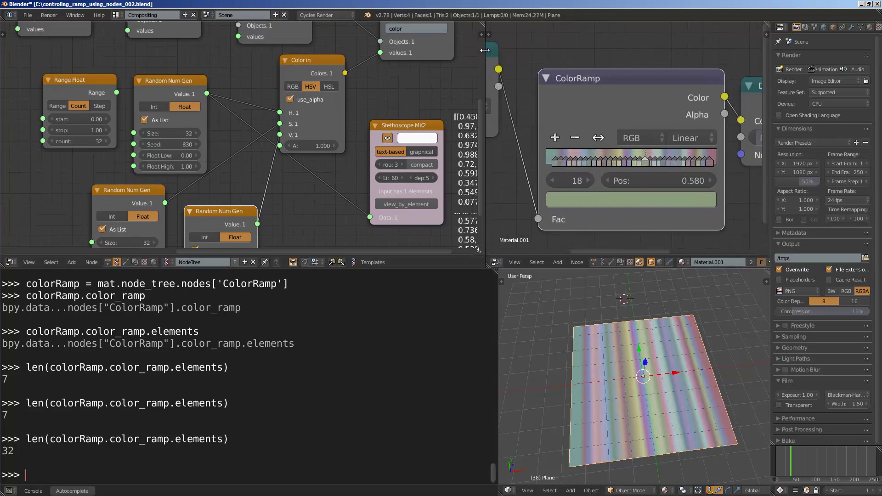
pyautogui.moveTo(485, 50); pyautogui.dragTo(339, 59)
pyautogui.scroll(-3, 414, 92)
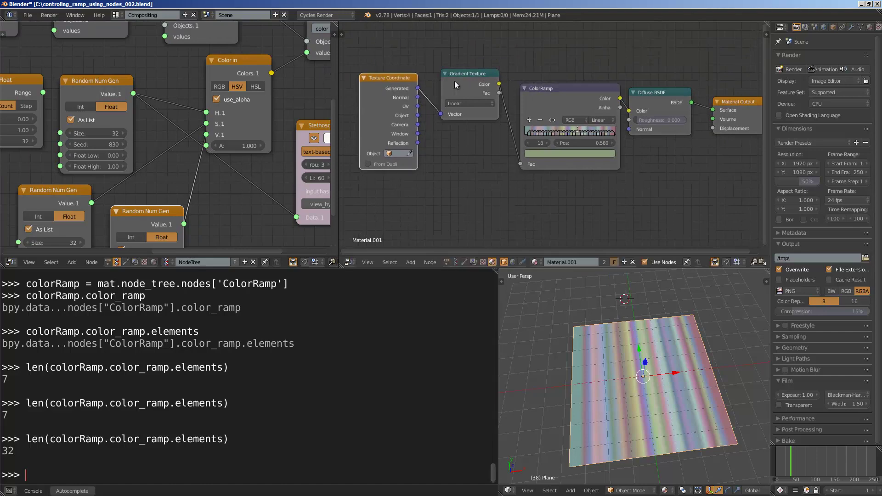
pyautogui.scroll(2, 465, 169)
pyautogui.scroll(-3, 461, 175)
pyautogui.moveTo(575, 91); pyautogui.dragTo(569, 85)
# - Deselect the plane in the 3D viewport and save the blend file
pyautogui.moveTo(656, 339); pyautogui.dragTo(594, 359, button='middle')
pyautogui.press('a')
pyautogui.moveTo(538, 354); pyautogui.dragTo(687, 356, button='middle')
pyautogui.hotkey('ctrl', 's')
pyautogui.scroll(2, 607, 188)
pyautogui.scroll(-2, 561, 184)
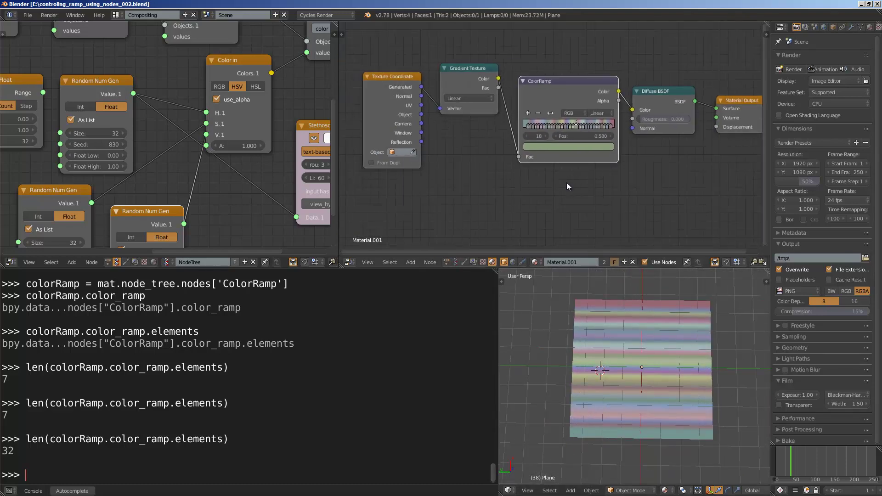
# - Widen the Sverchok node editor to fit the complete node tree
pyautogui.scroll(-3, 271, 160)
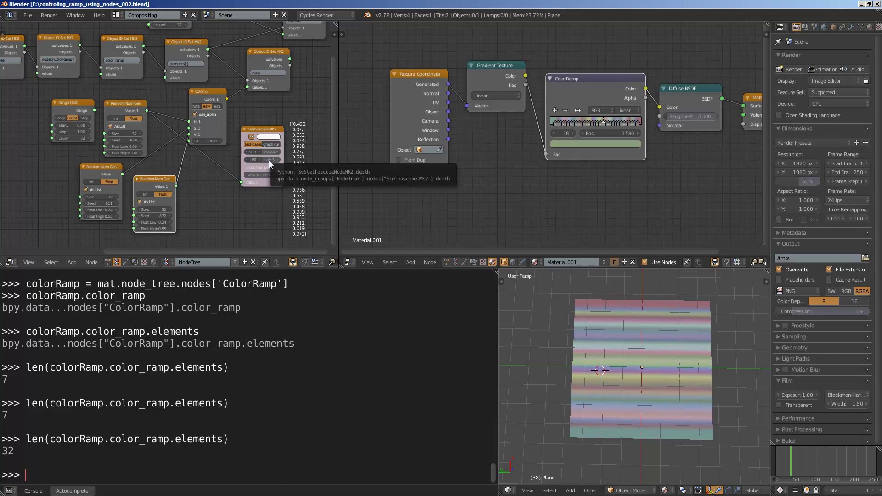
pyautogui.scroll(-5, 264, 108)
pyautogui.moveTo(287, 101); pyautogui.dragTo(302, 131, button='middle')
pyautogui.moveTo(461, 180); pyautogui.dragTo(459, 176, button='middle')
pyautogui.moveTo(220, 121); pyautogui.dragTo(236, 117, button='middle')
pyautogui.moveTo(143, 67); pyautogui.dragTo(151, 73, button='middle')
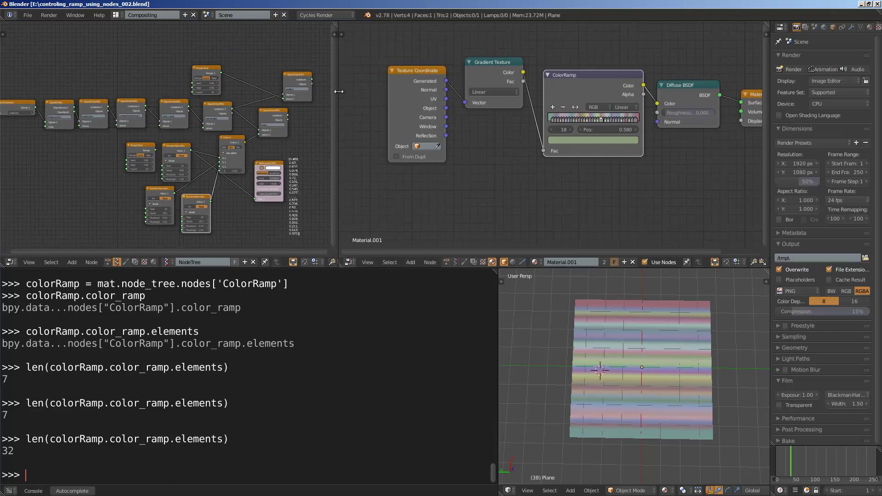
pyautogui.moveTo(339, 92); pyautogui.dragTo(389, 92)
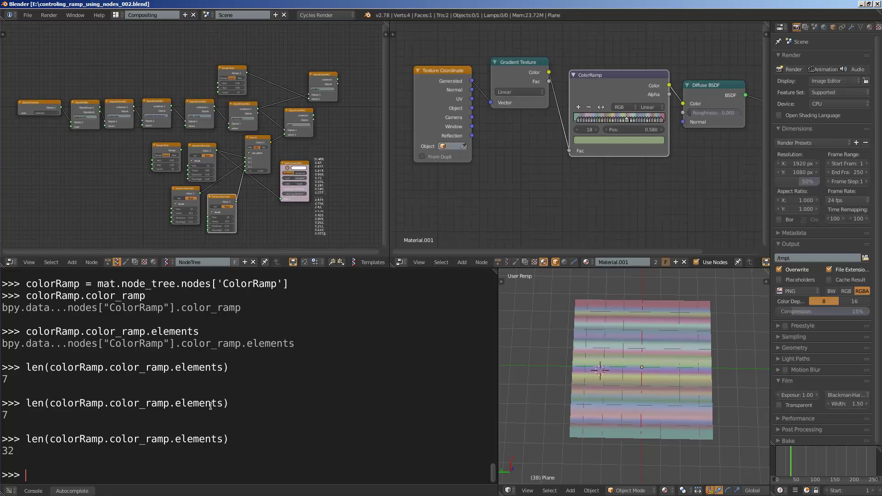
pyautogui.moveTo(126, 147); pyautogui.dragTo(130, 151, button='middle')
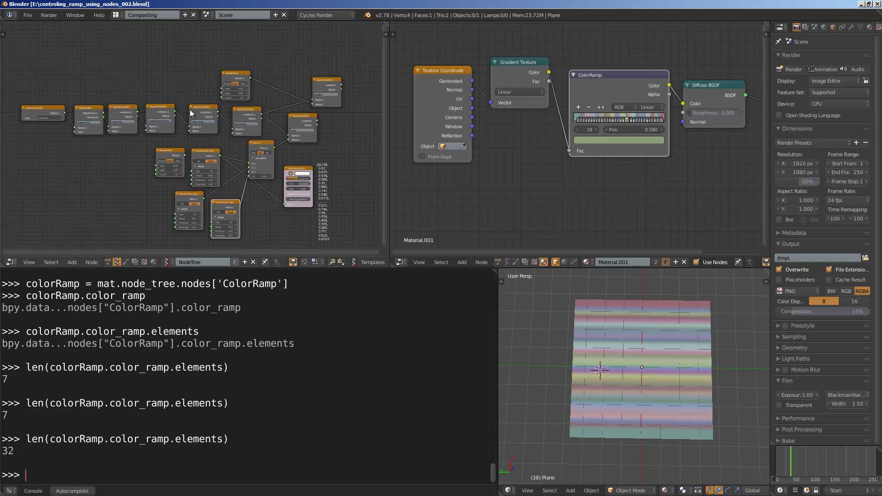
pyautogui.moveTo(179, 101); pyautogui.dragTo(180, 97, button='middle')
pyautogui.moveTo(263, 121); pyautogui.dragTo(287, 90, button='middle')
# - Change the seed of the hue Random Num Gen node to give the ColorRamp stops a different set of colors
pyautogui.moveTo(603, 82); pyautogui.dragTo(600, 85)
pyautogui.scroll(6, 588, 137)
pyautogui.moveTo(659, 129)
pyautogui.mouseDown(button='middle')
pyautogui.moveTo(588, 137)
pyautogui.moveTo(671, 135)
pyautogui.mouseUp(button='middle')
pyautogui.scroll(1, 672, 135)
pyautogui.moveTo(611, 109); pyautogui.dragTo(604, 131, button='middle')
pyautogui.moveTo(106, 126); pyautogui.dragTo(100, 124, button='middle')
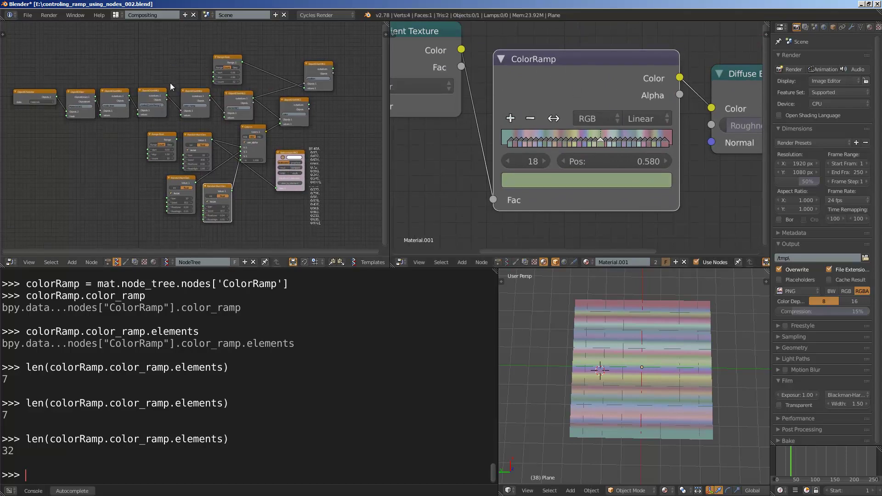
pyautogui.moveTo(157, 105); pyautogui.dragTo(166, 108, button='middle')
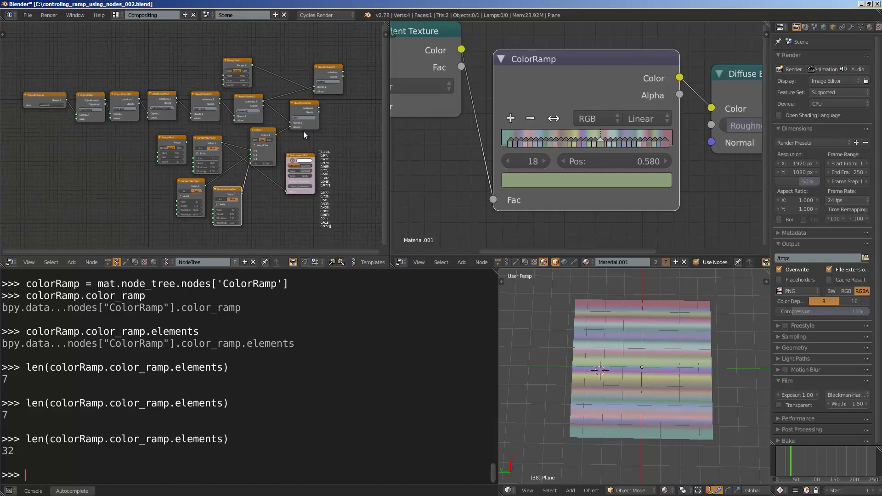
pyautogui.scroll(3, 201, 160)
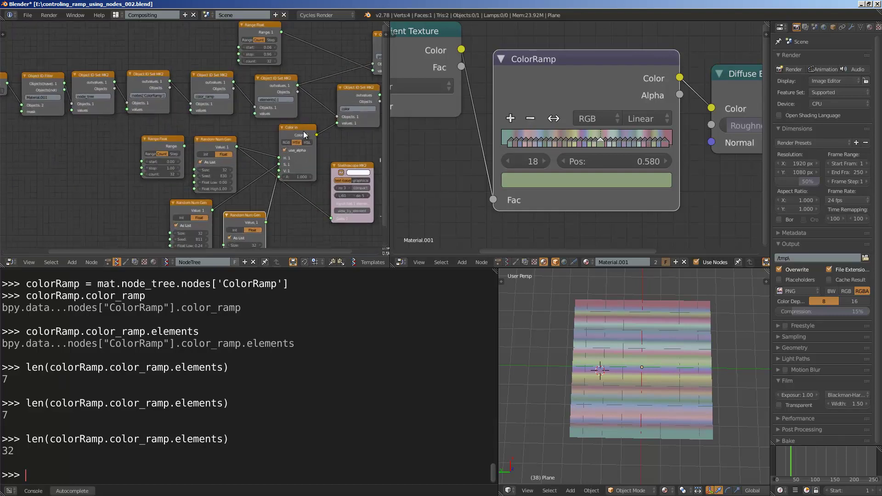
pyautogui.moveTo(190, 159); pyautogui.dragTo(201, 156)
pyautogui.scroll(-1, 248, 149)
pyautogui.moveTo(257, 148); pyautogui.dragTo(234, 147, button='middle')
pyautogui.scroll(1, 517, 144)
pyautogui.scroll(-1, 519, 103)
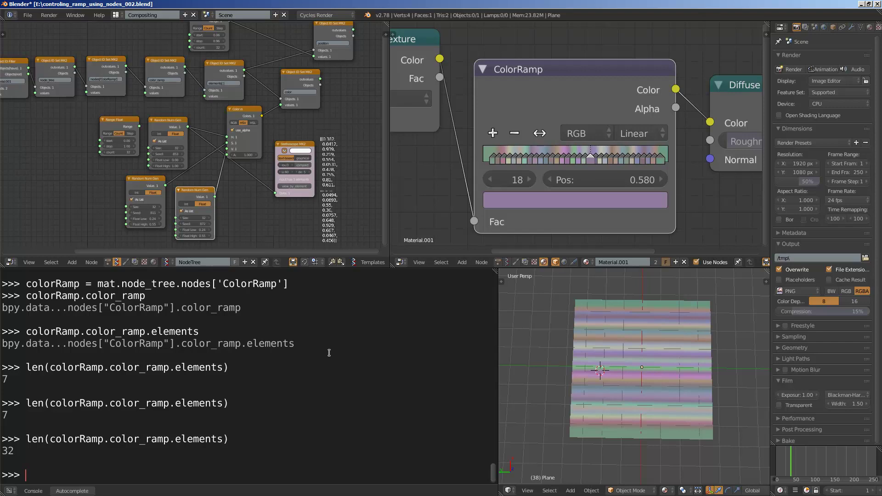
pyautogui.scroll(3, 244, 180)
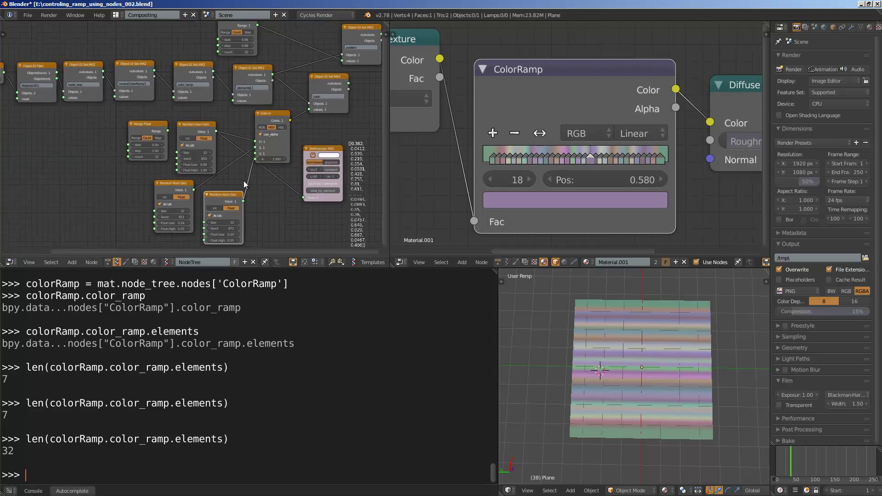
pyautogui.scroll(-5, 208, 118)
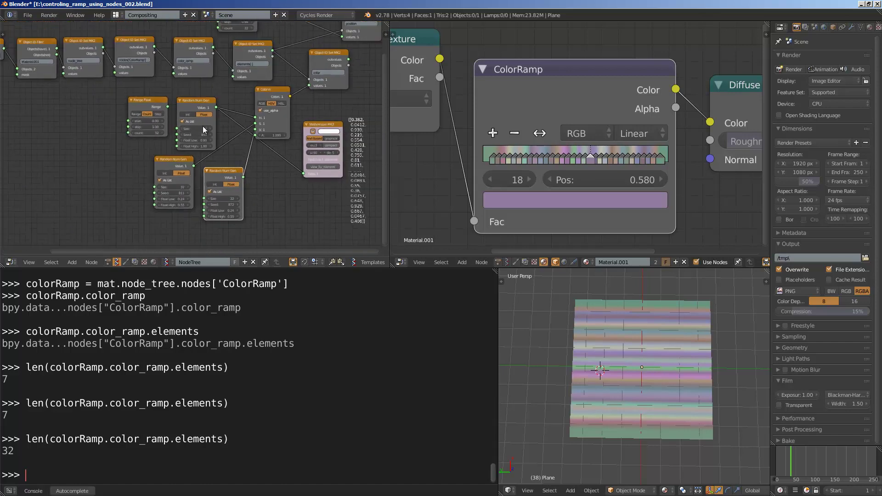
pyautogui.scroll(-4, 484, 172)
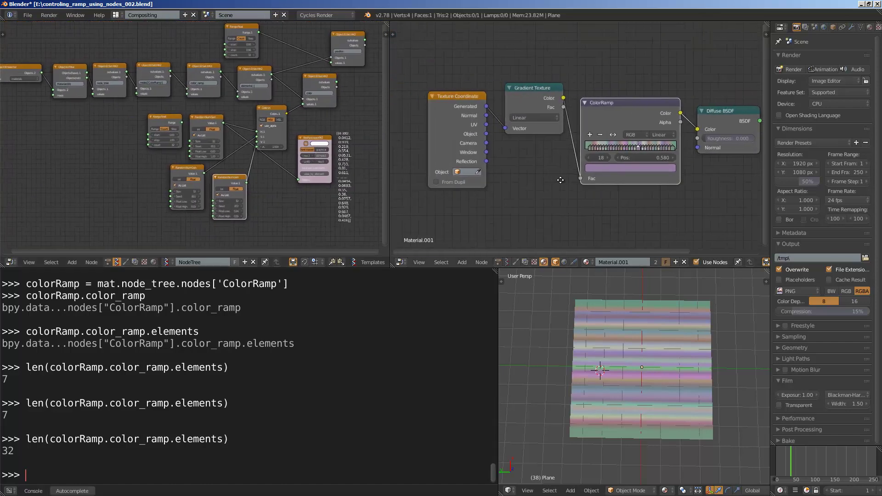
pyautogui.moveTo(633, 383); pyautogui.dragTo(636, 383, button='middle')
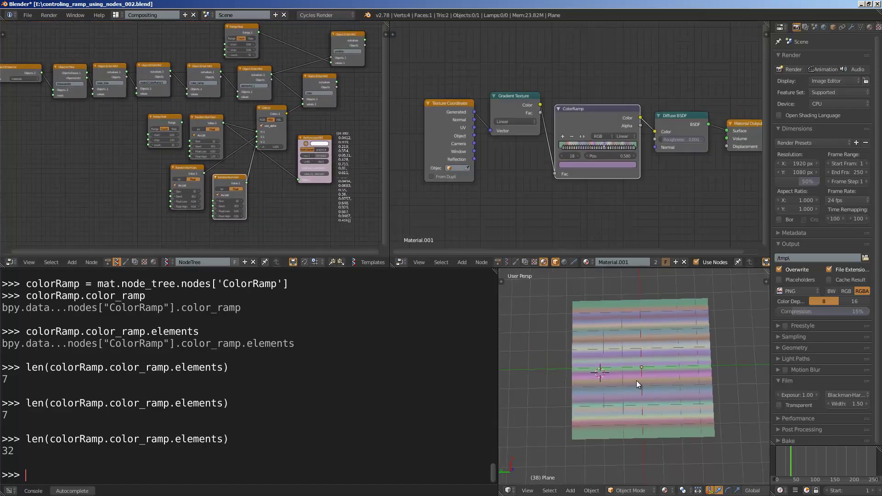